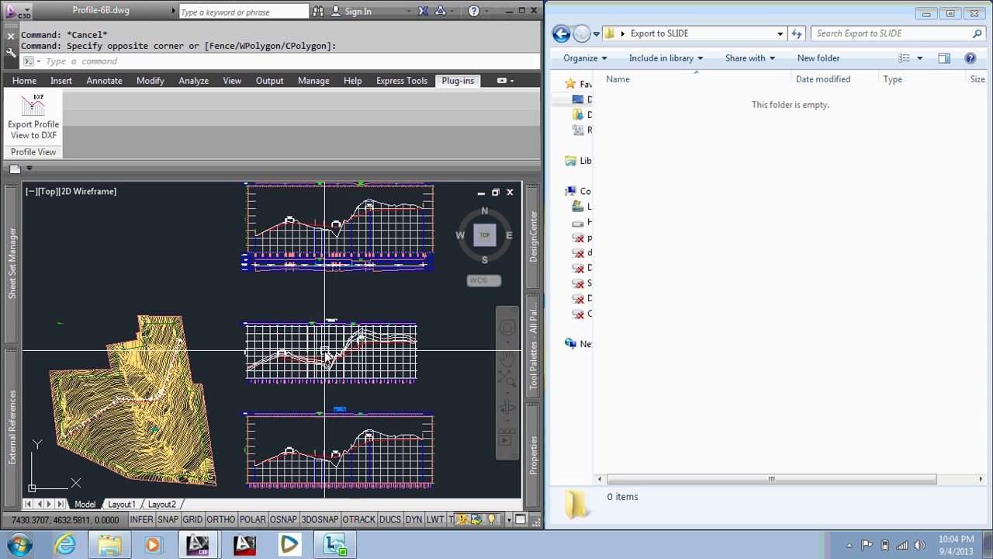
- Examine the middle profile view as a whole and the elevation and station labels at its lower starting corner
{"action": "scroll", "coordinate": [334, 371], "scroll_direction": "up", "scroll_amount": 2}
{"action": "scroll", "coordinate": [333, 379], "scroll_direction": "up", "scroll_amount": 2}
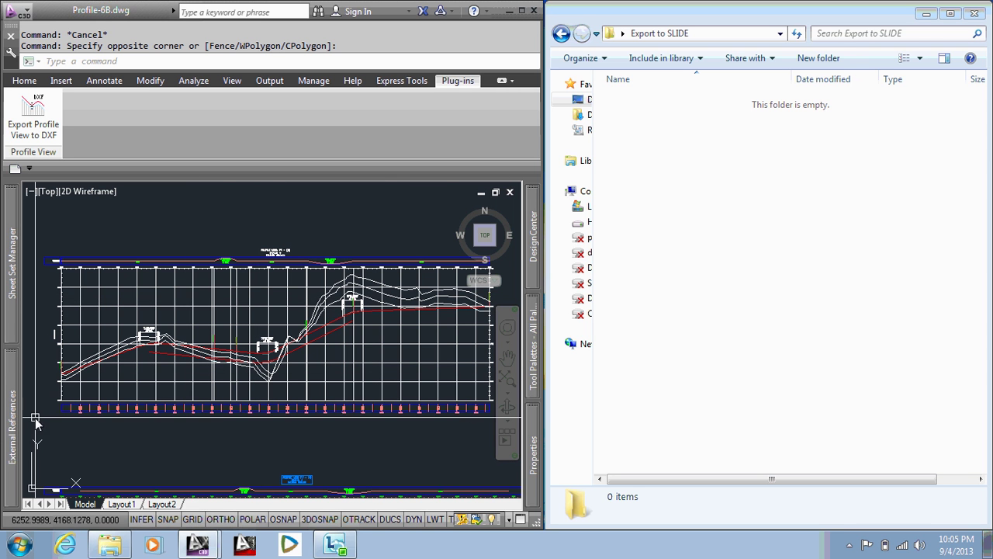
{"action": "mouse_move", "coordinate": [14, 419]}
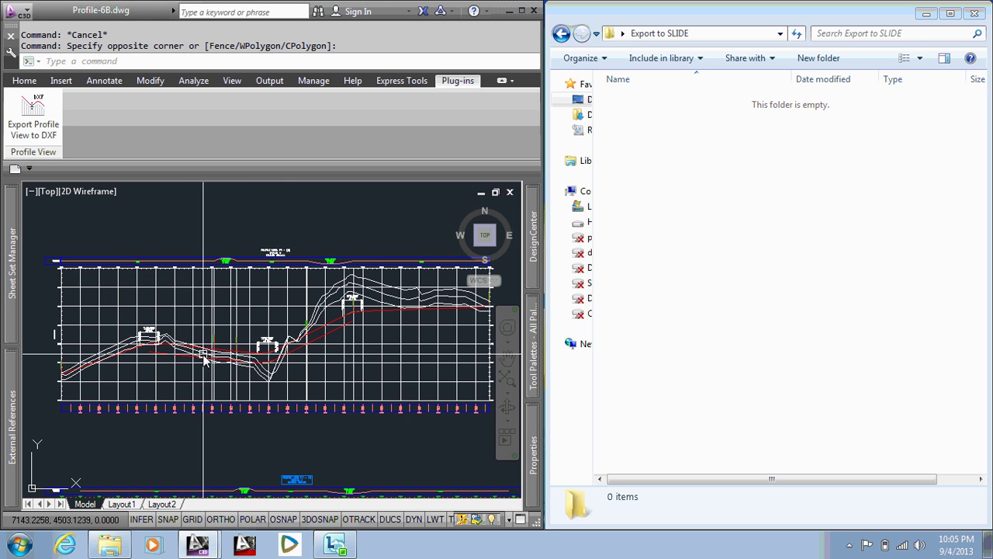
{"action": "middle_click_drag", "start_coordinate": [204, 357], "coordinate": [187, 349]}
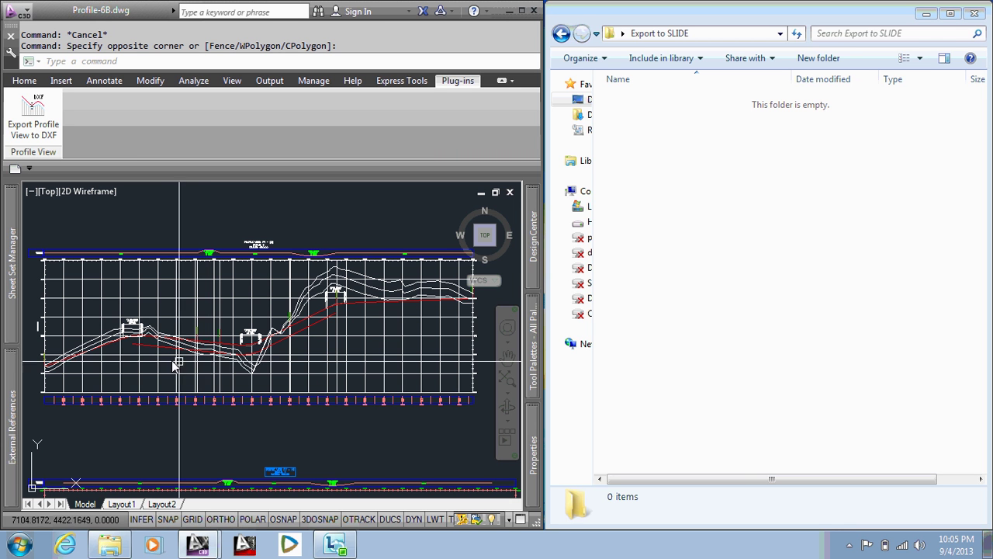
{"action": "middle_click_drag", "start_coordinate": [204, 364], "coordinate": [306, 360]}
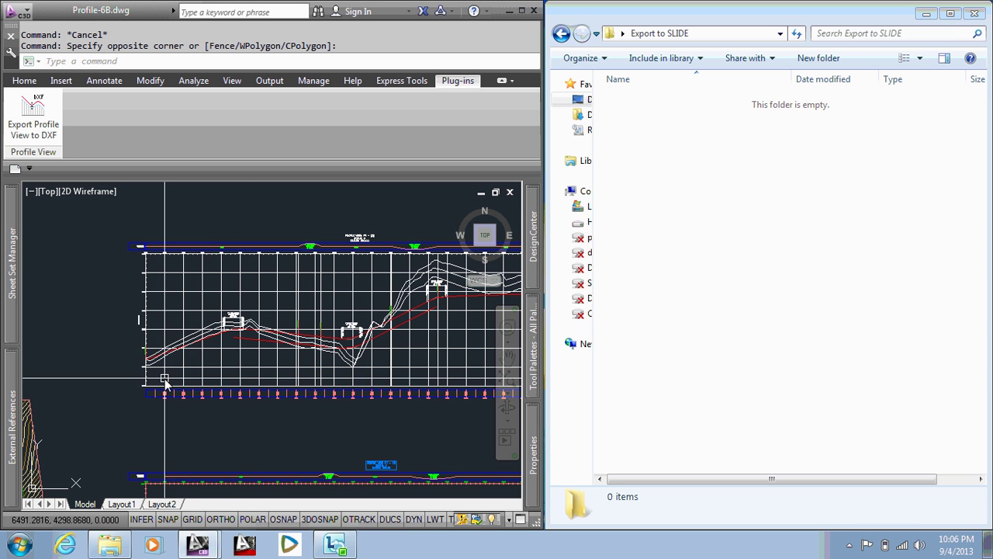
{"action": "left_click", "coordinate": [143, 394]}
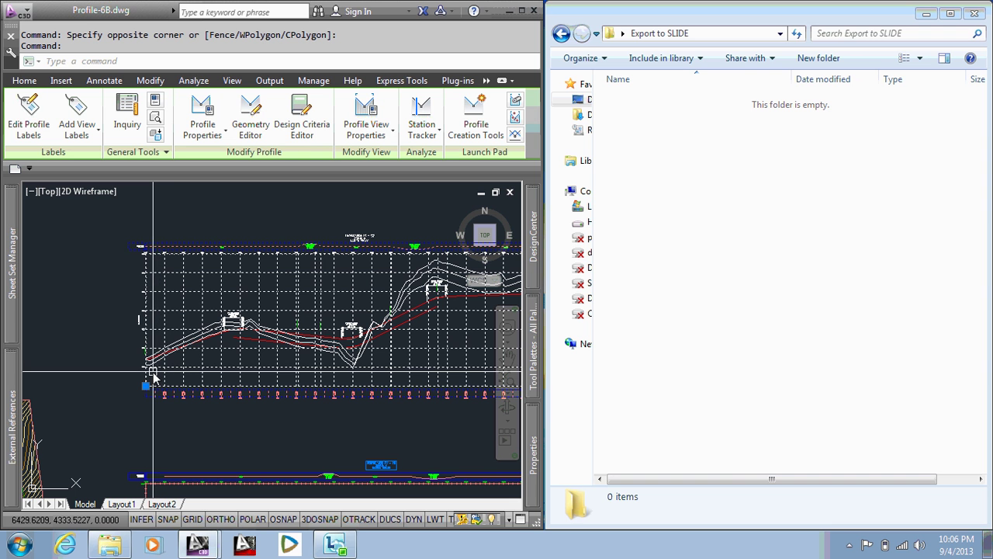
{"action": "key", "text": "Escape"}
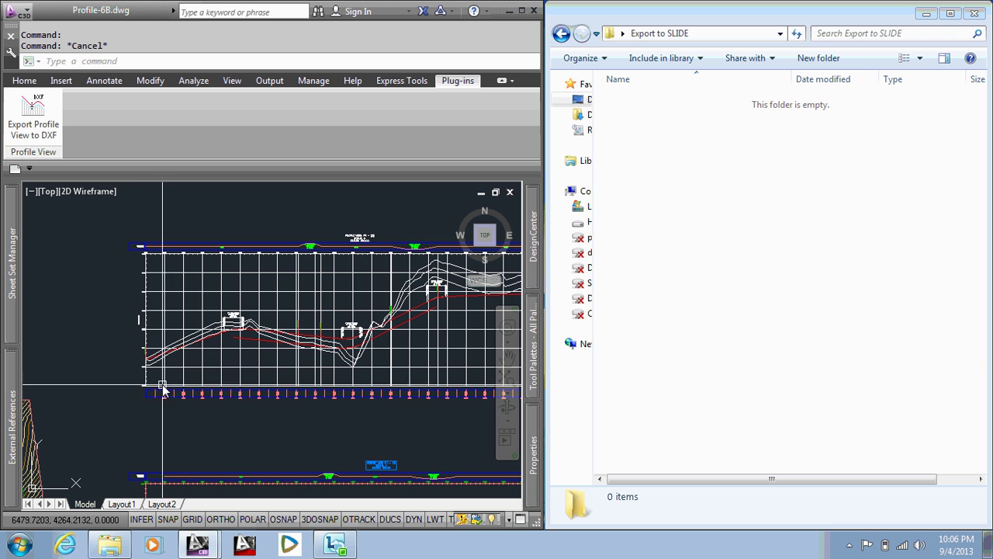
{"action": "scroll", "coordinate": [155, 394], "scroll_direction": "up", "scroll_amount": 5}
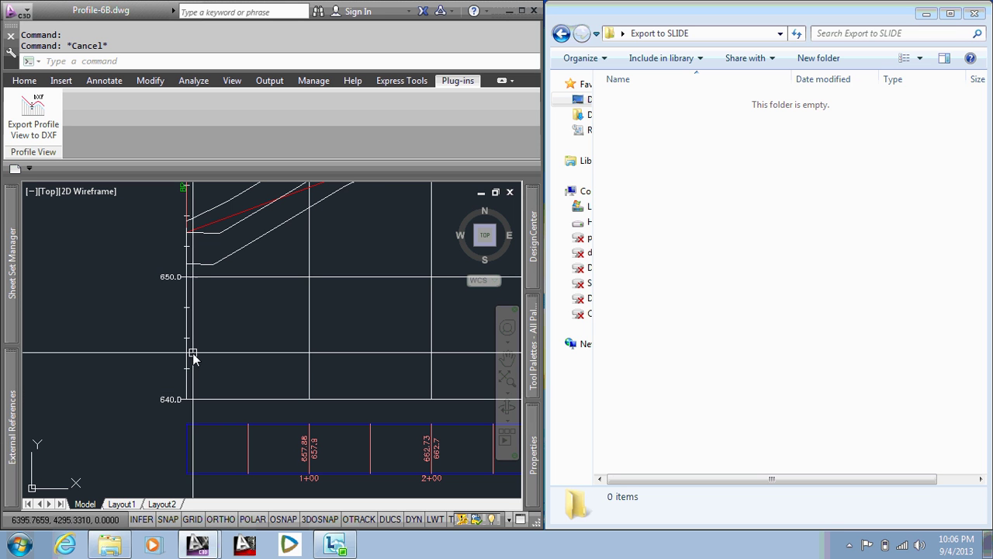
{"action": "scroll", "coordinate": [153, 347], "scroll_direction": "down", "scroll_amount": 6}
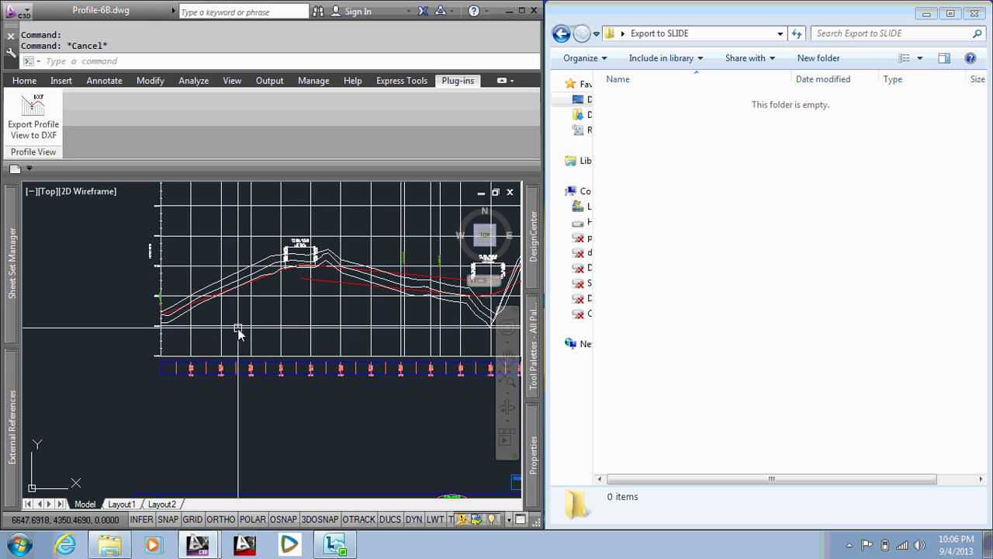
- Examine the surface and design profiles along the full length of the middle profile view
{"action": "middle_click_drag", "start_coordinate": [237, 333], "coordinate": [203, 354]}
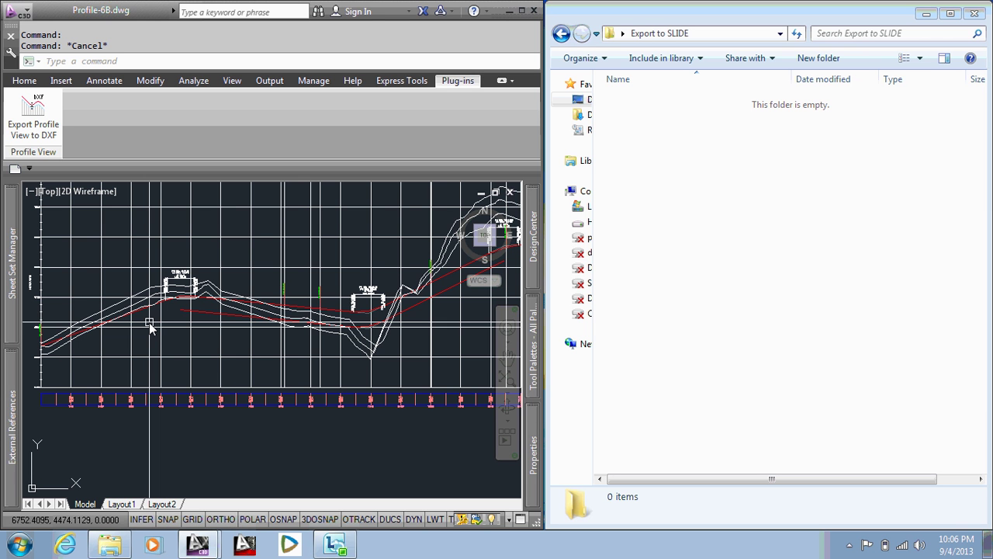
{"action": "middle_click_drag", "start_coordinate": [145, 323], "coordinate": [142, 326]}
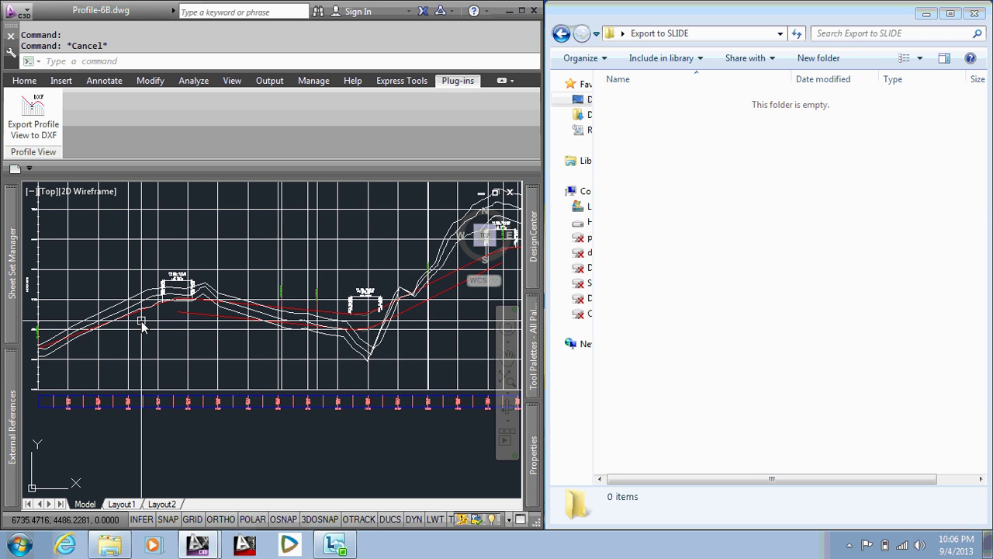
{"action": "scroll", "coordinate": [145, 323], "scroll_direction": "down", "scroll_amount": 2}
{"action": "scroll", "coordinate": [138, 318], "scroll_direction": "up", "scroll_amount": 1}
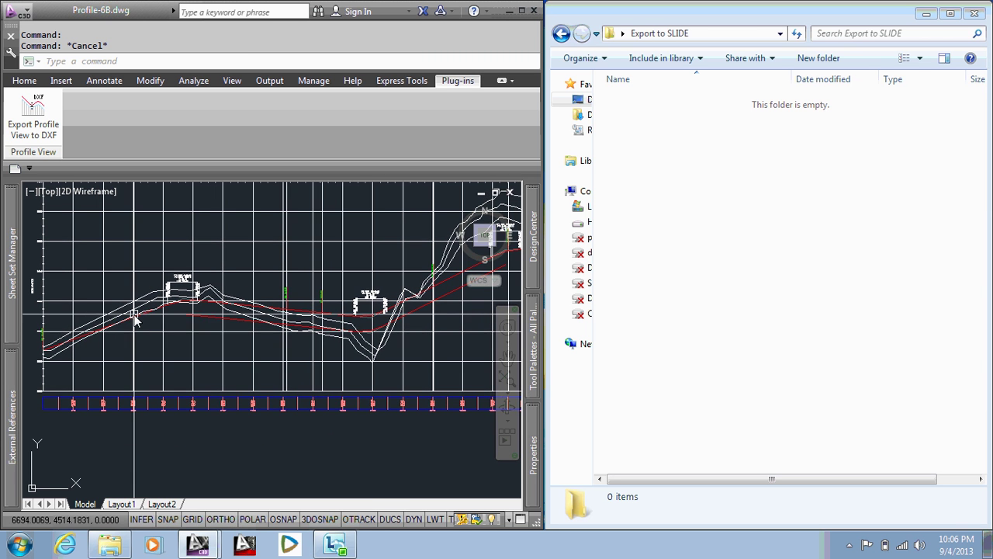
{"action": "scroll", "coordinate": [195, 348], "scroll_direction": "up", "scroll_amount": 1}
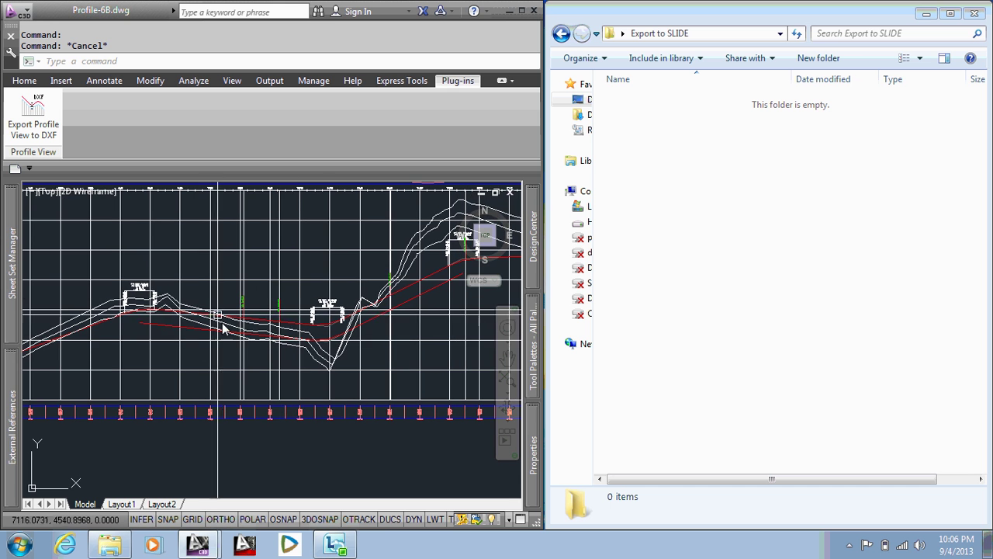
{"action": "middle_click_drag", "start_coordinate": [385, 318], "coordinate": [253, 339]}
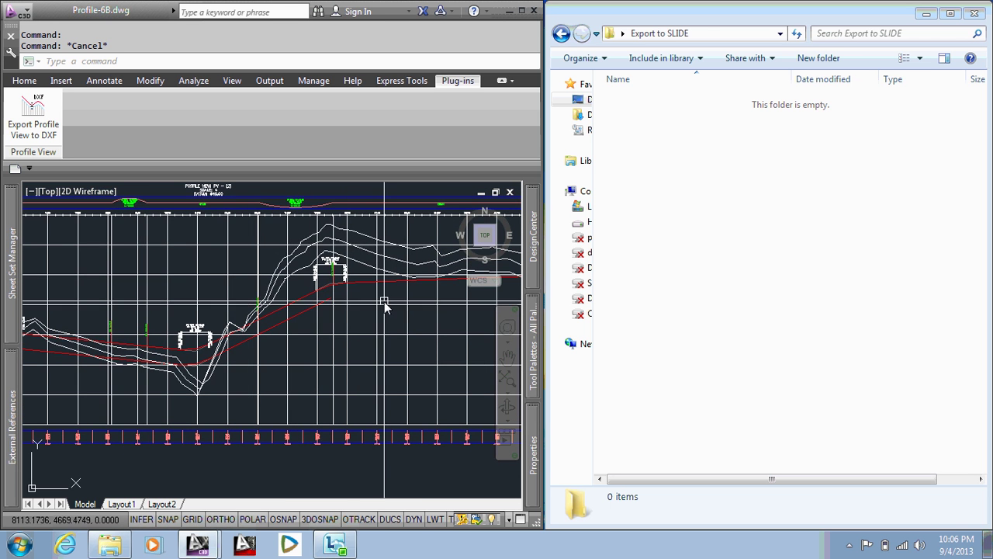
{"action": "middle_click_drag", "start_coordinate": [385, 307], "coordinate": [281, 321]}
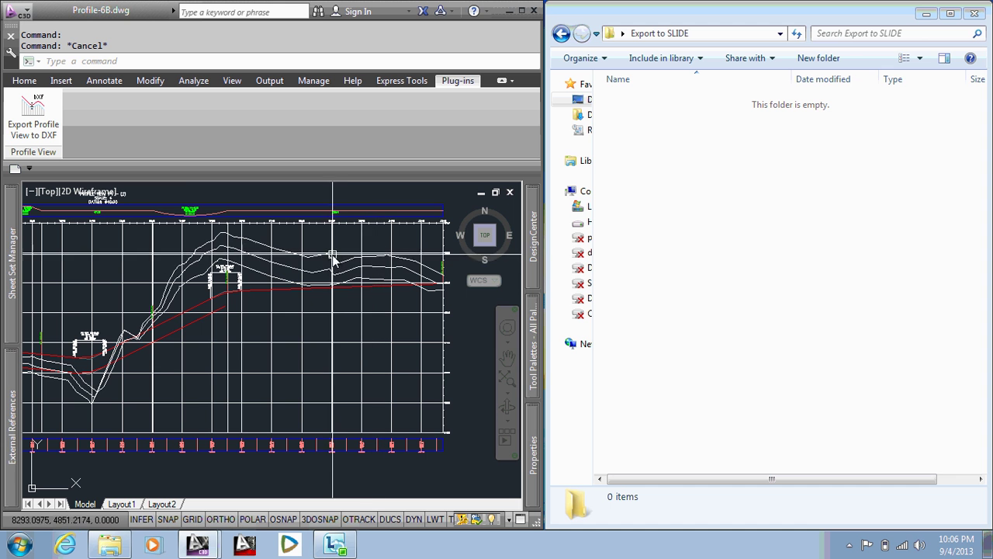
{"action": "middle_click_drag", "start_coordinate": [222, 259], "coordinate": [455, 257]}
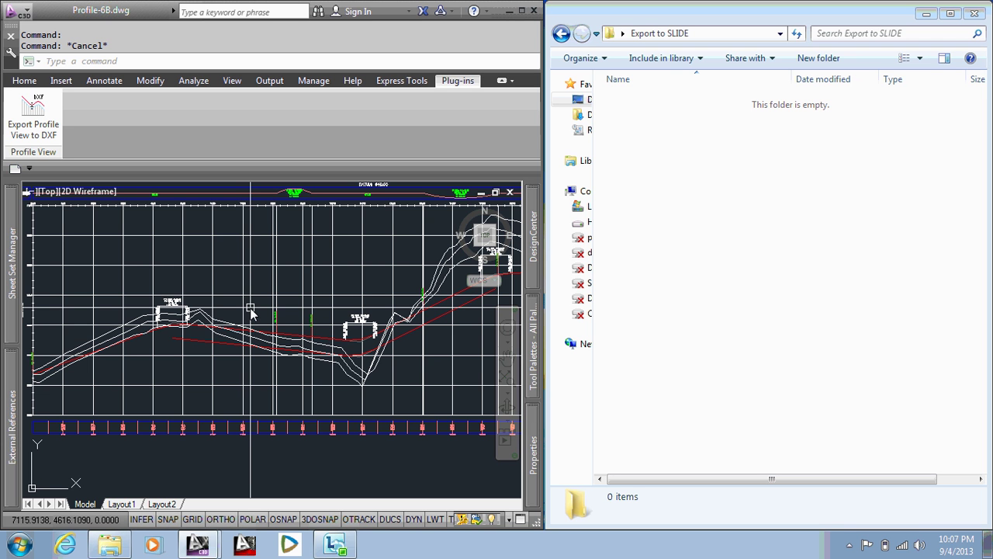
{"action": "scroll", "coordinate": [256, 317], "scroll_direction": "down", "scroll_amount": 3}
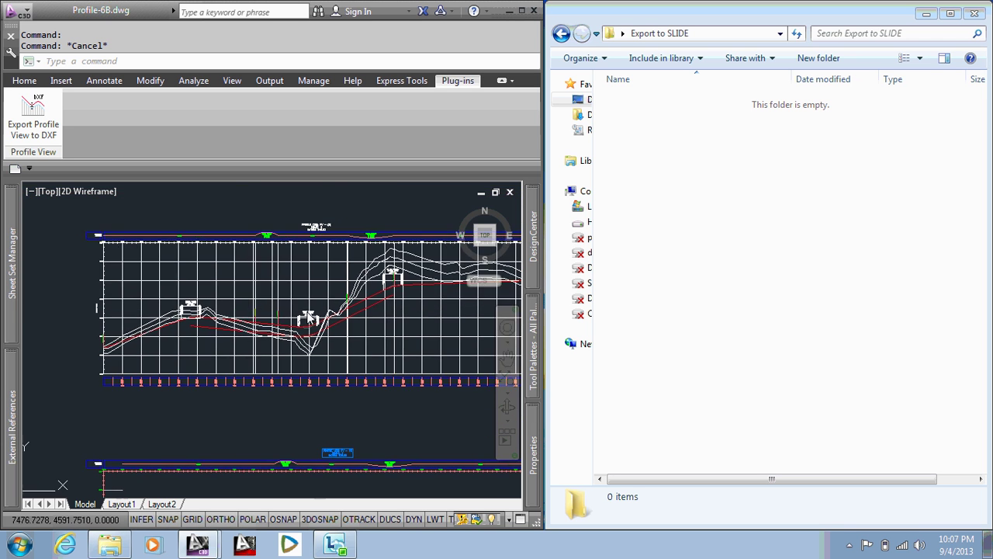
{"action": "scroll", "coordinate": [267, 325], "scroll_direction": "down", "scroll_amount": 2}
{"action": "scroll", "coordinate": [266, 218], "scroll_direction": "up", "scroll_amount": 2}
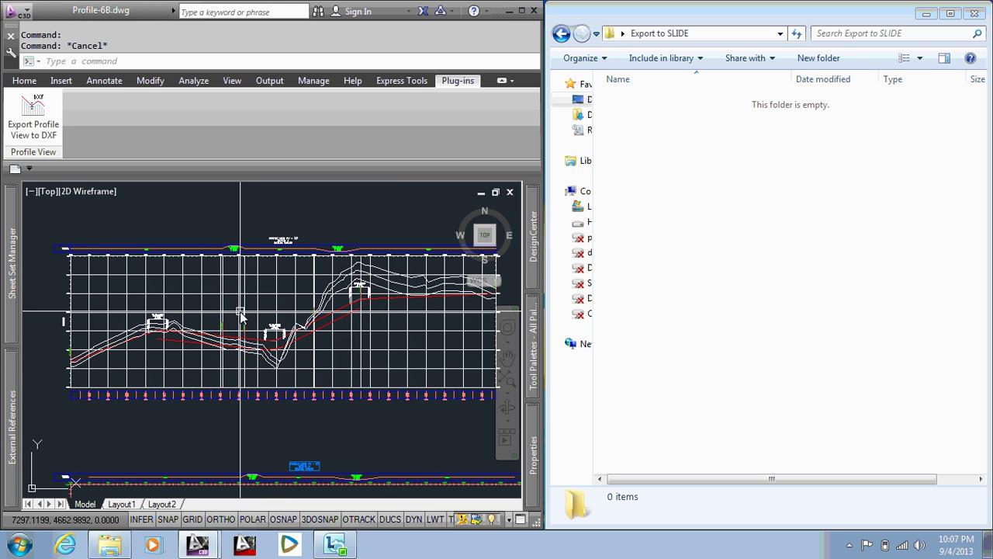
{"action": "middle_click_drag", "start_coordinate": [225, 317], "coordinate": [228, 312]}
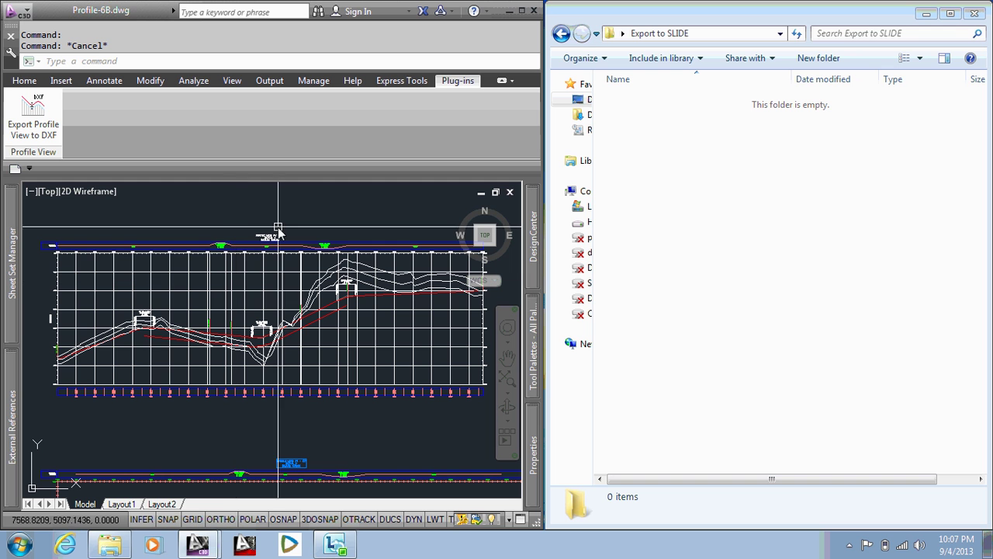
- Start Export Profile View to DXF and enable Perform Export With Quick Preview and Save WBLOCK Files in its options
{"action": "left_click", "coordinate": [33, 117]}
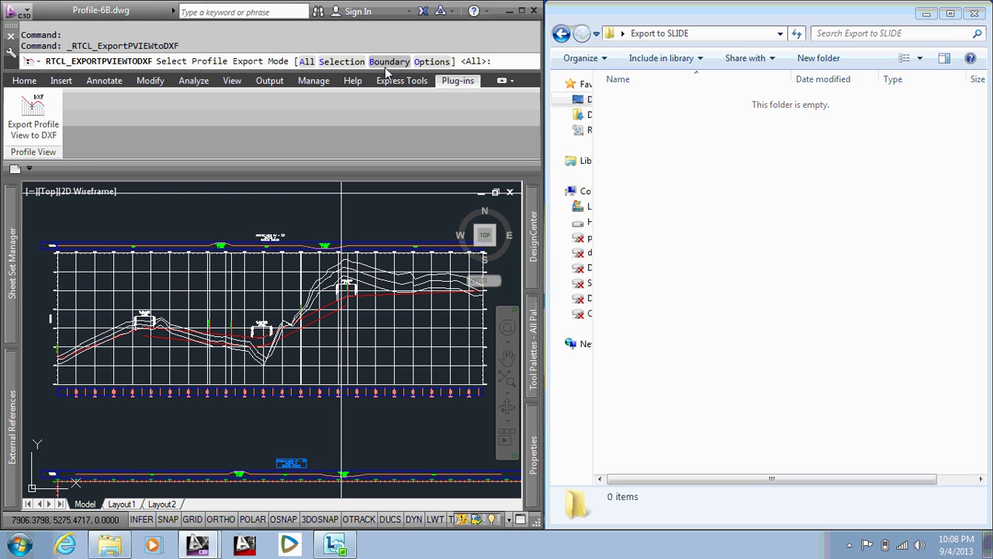
{"action": "left_click", "coordinate": [432, 61]}
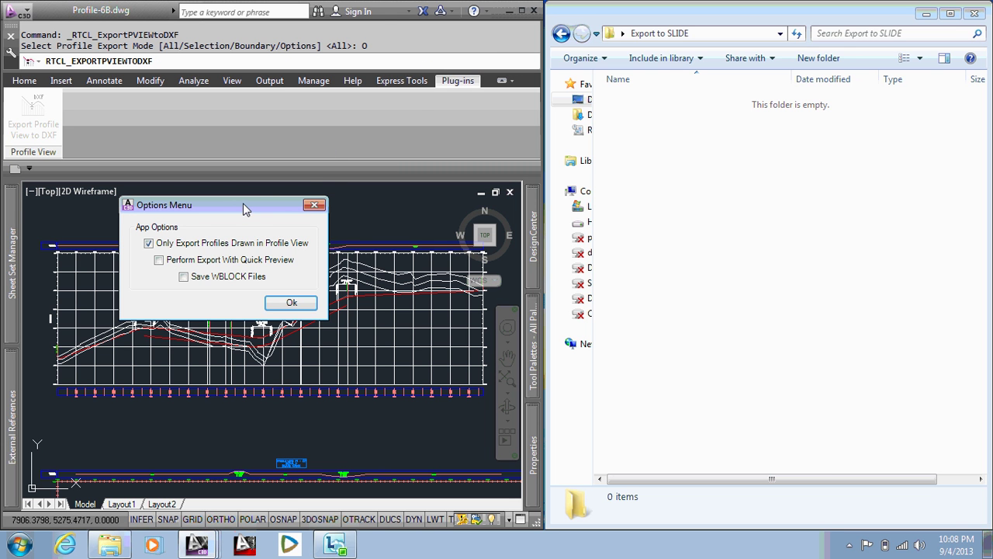
{"action": "left_click_drag", "start_coordinate": [243, 203], "coordinate": [248, 199]}
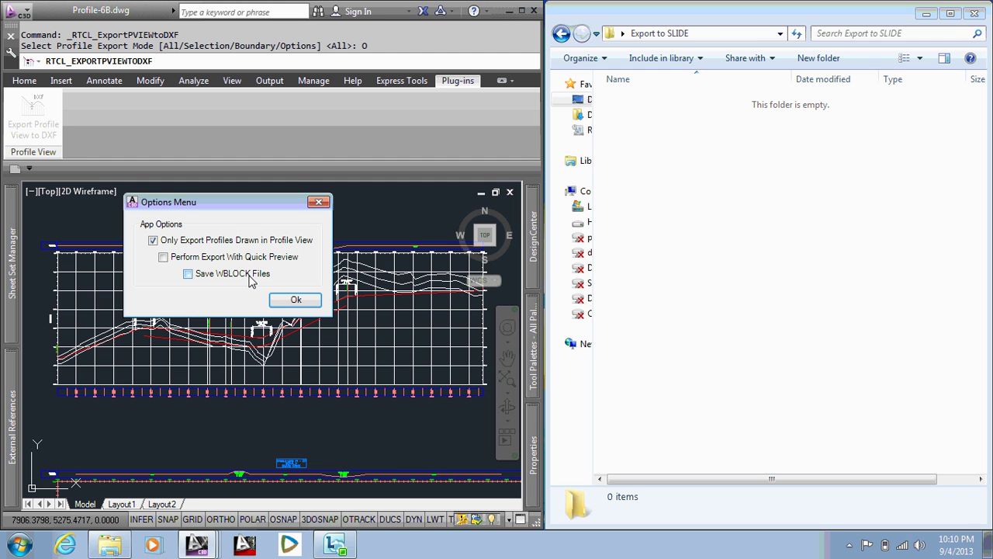
{"action": "left_click", "coordinate": [235, 258]}
{"action": "left_click", "coordinate": [229, 273]}
{"action": "left_click", "coordinate": [295, 300]}
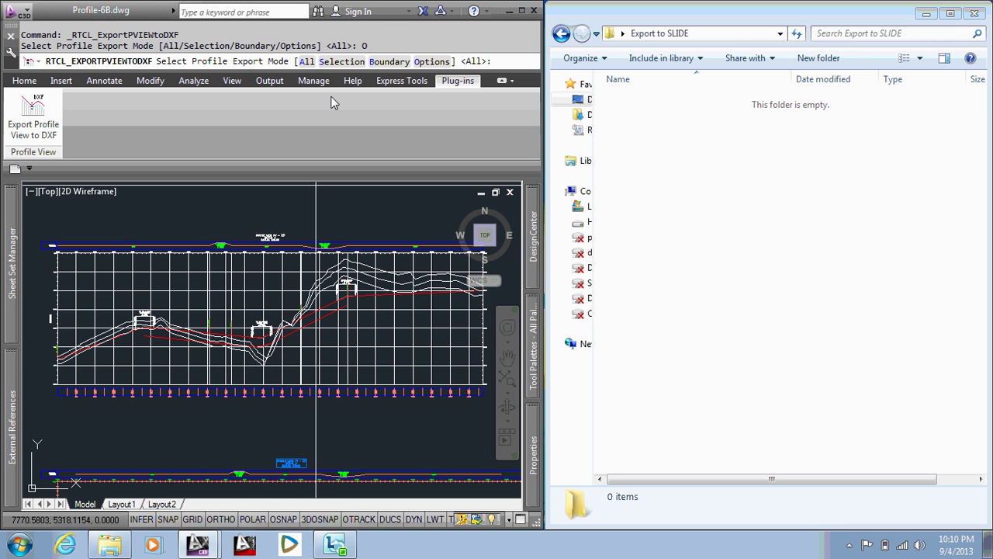
- Export all profiles of the middle profile view, saving the WBLOCK and DXF files in the desktop folder Export to SLIDE
{"action": "left_click", "coordinate": [306, 61]}
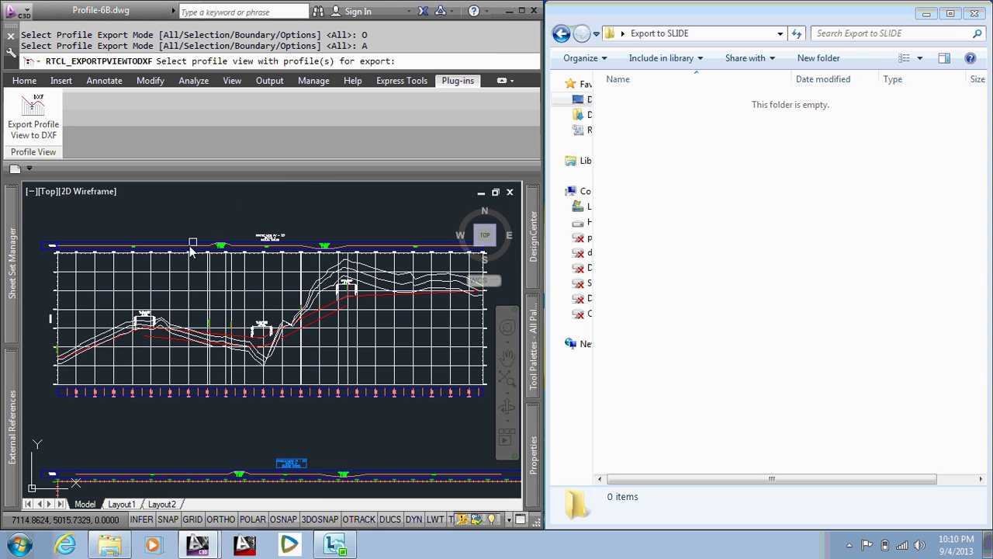
{"action": "left_click", "coordinate": [146, 279]}
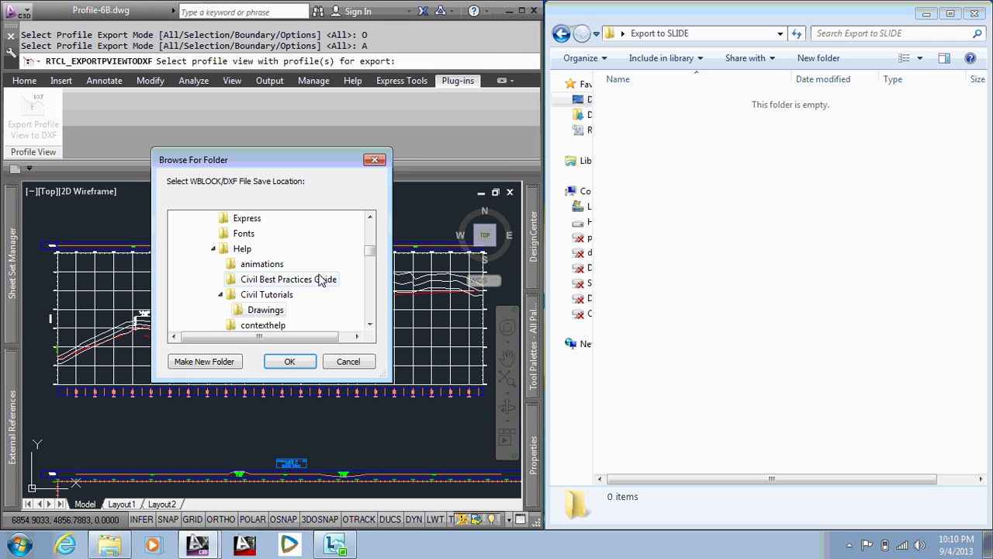
{"action": "scroll", "coordinate": [373, 261], "scroll_direction": "up", "scroll_amount": 15}
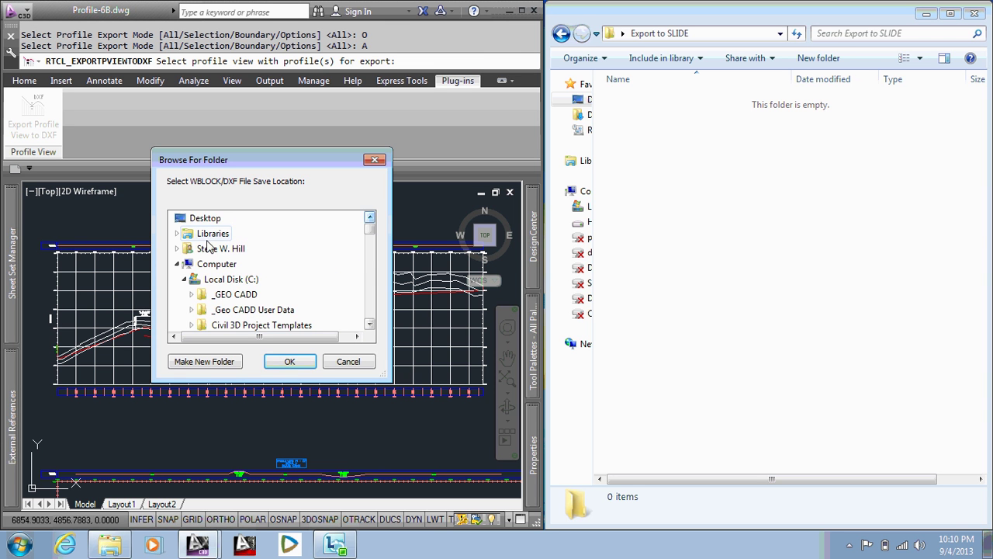
{"action": "left_click", "coordinate": [177, 263]}
{"action": "scroll", "coordinate": [202, 267], "scroll_direction": "down", "scroll_amount": 2}
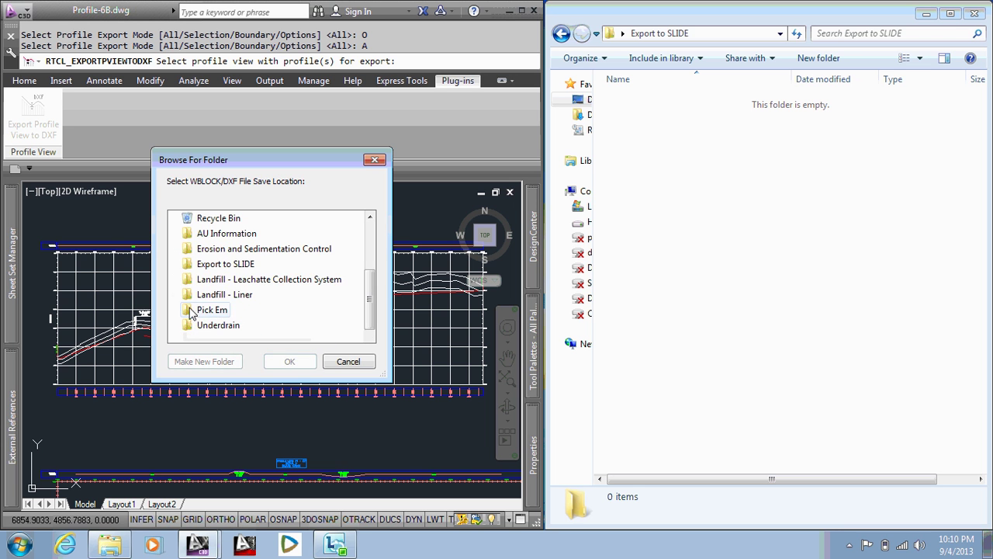
{"action": "left_click", "coordinate": [233, 264]}
{"action": "left_click", "coordinate": [289, 361]}
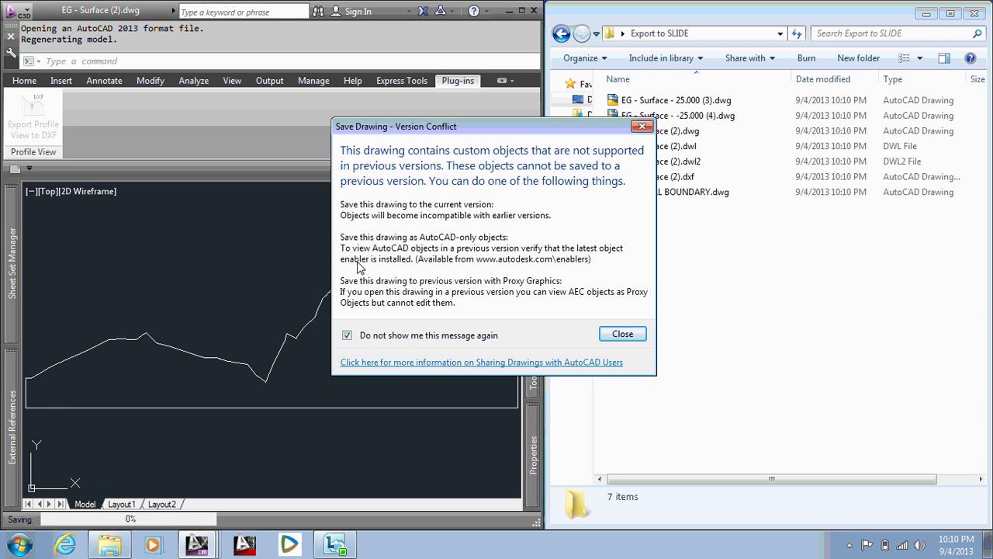
- Clear the Do not show me this message again option in the version conflict notice for EG - Surface (2).dwg and close it
{"action": "left_click_drag", "start_coordinate": [453, 133], "coordinate": [741, 223]}
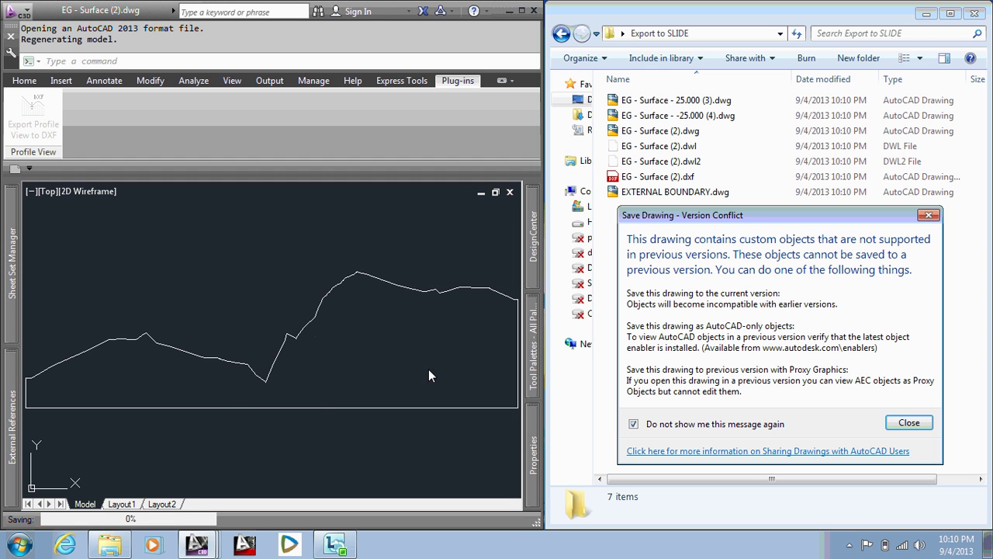
{"action": "left_click", "coordinate": [676, 426]}
{"action": "left_click", "coordinate": [894, 424]}
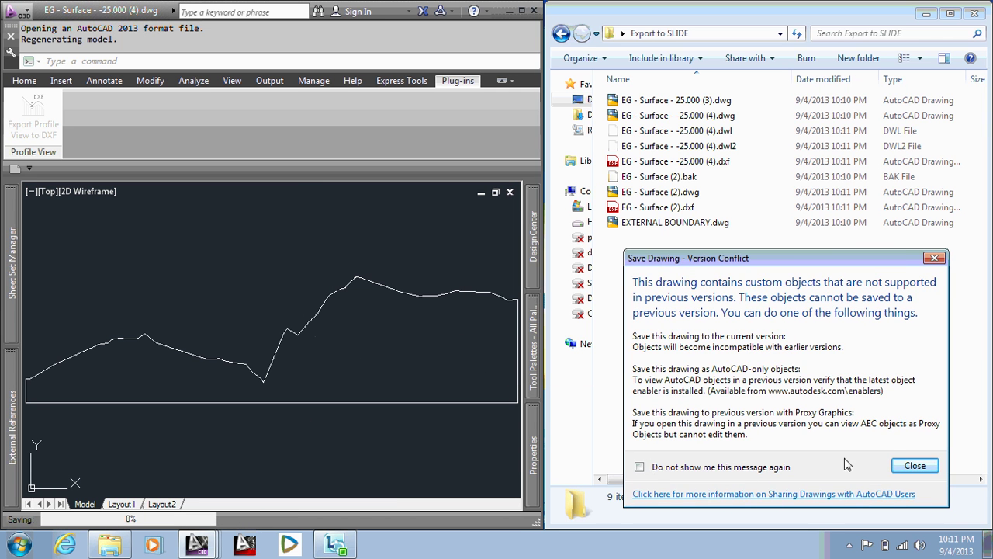
- Close the version conflict notices for the remaining exported drawings and acknowledge the export summary
{"action": "left_click", "coordinate": [895, 467]}
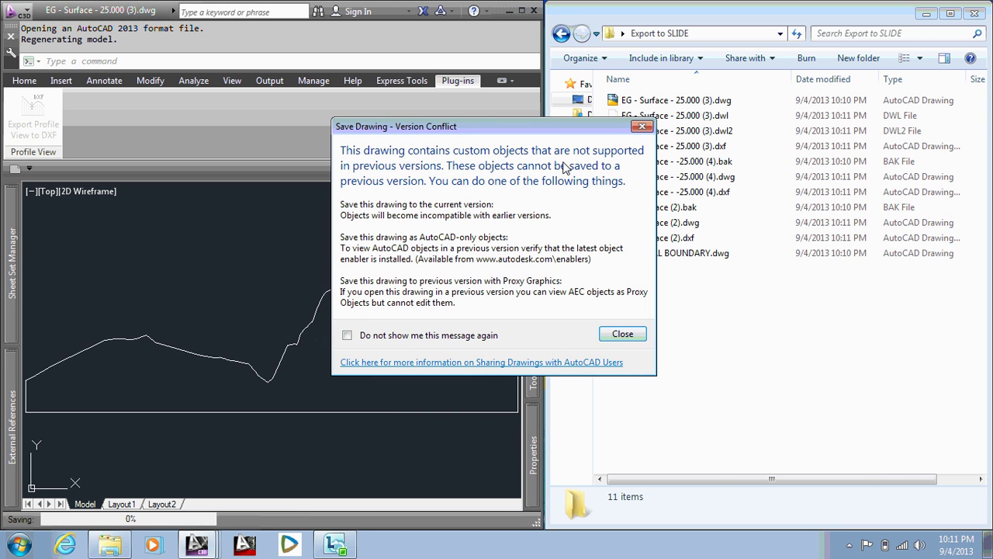
{"action": "left_click_drag", "start_coordinate": [561, 132], "coordinate": [865, 253]}
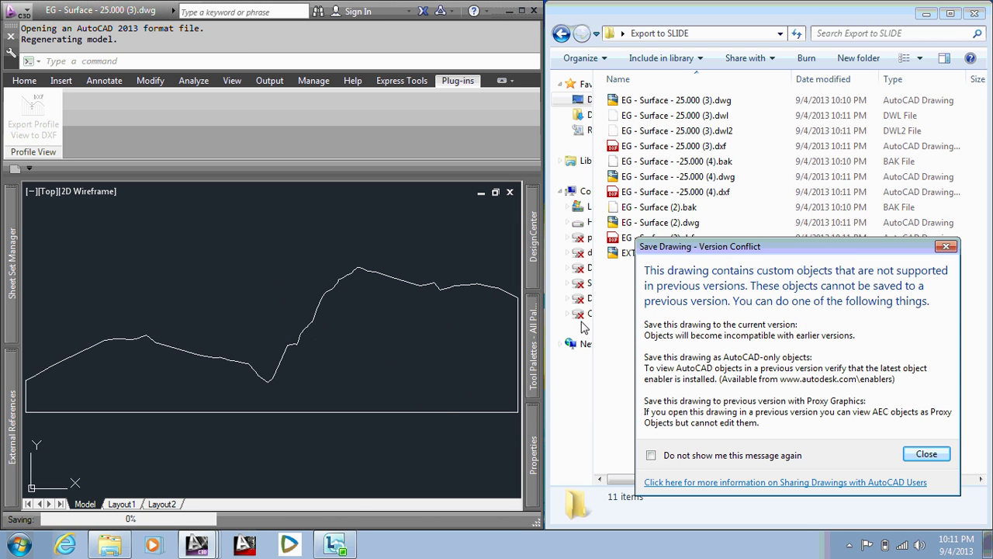
{"action": "left_click", "coordinate": [923, 455]}
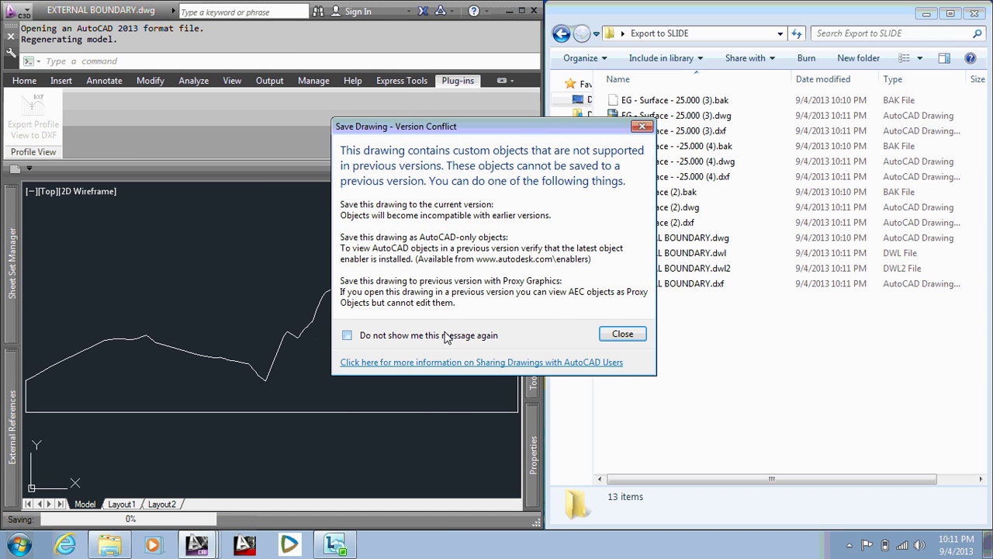
{"action": "mouse_move", "coordinate": [481, 134]}
{"action": "left_mouse_down"}
{"action": "mouse_move", "coordinate": [714, 243]}
{"action": "mouse_move", "coordinate": [789, 243]}
{"action": "left_mouse_up"}
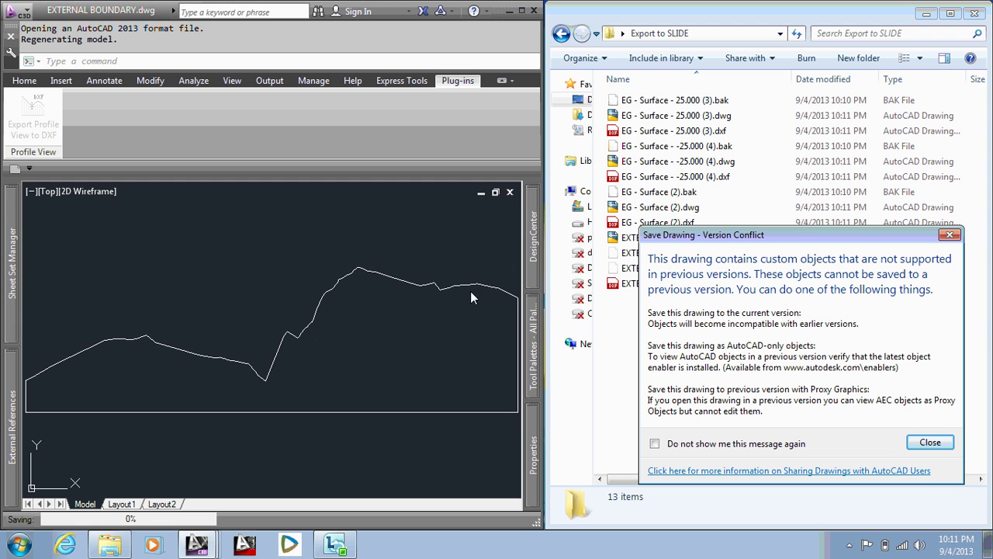
{"action": "left_click", "coordinate": [923, 443]}
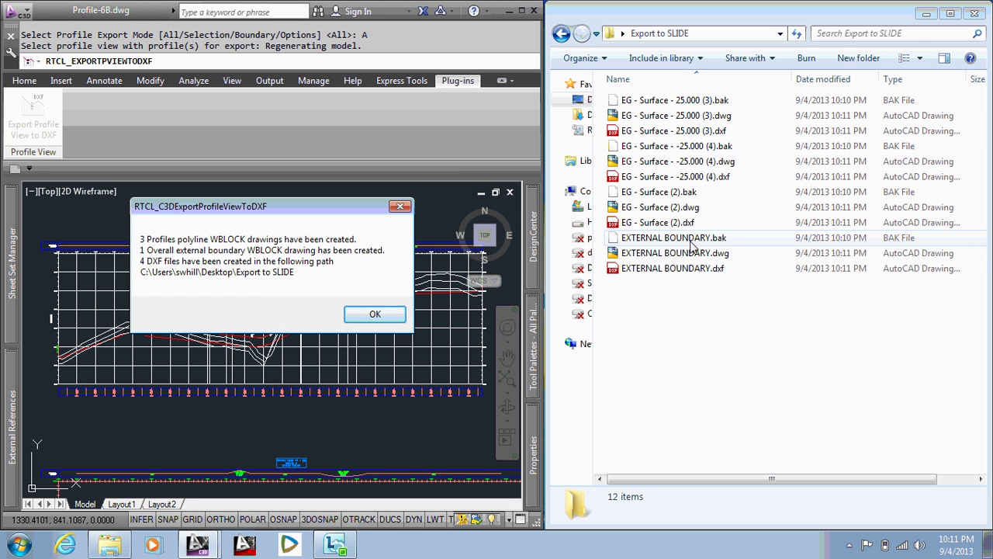
{"action": "left_click", "coordinate": [370, 314]}
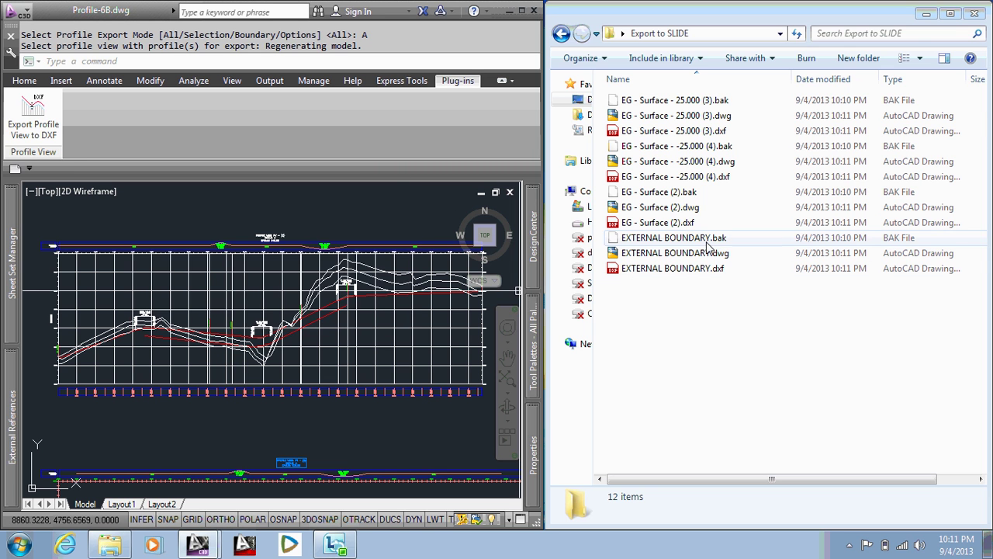
- Open EXTERNAL BOUNDARY.dwg from the Export to SLIDE folder and copy that folder's path
{"action": "double_click", "coordinate": [675, 253]}
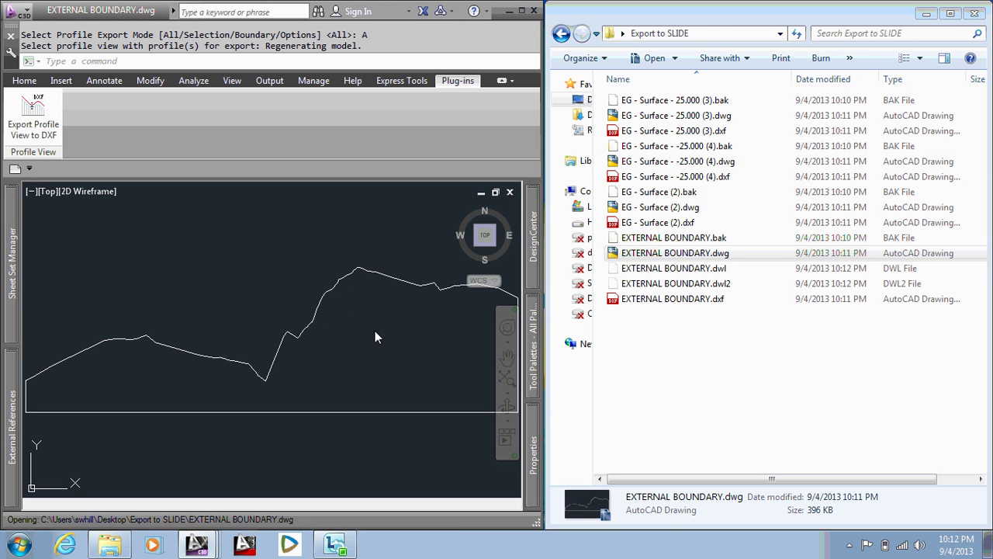
{"action": "left_click", "coordinate": [720, 33]}
{"action": "key", "text": "ctrl+c"}
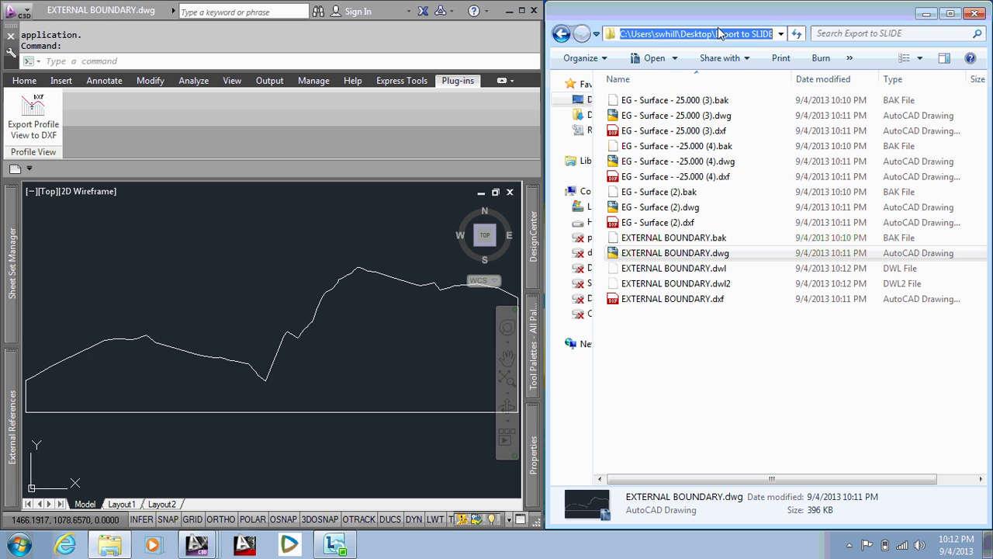
- Insert EG - Surface (2).dwg from the Export to SLIDE folder as a block at 0,0,0, without specifying the point on-screen
{"action": "left_click", "coordinate": [293, 237]}
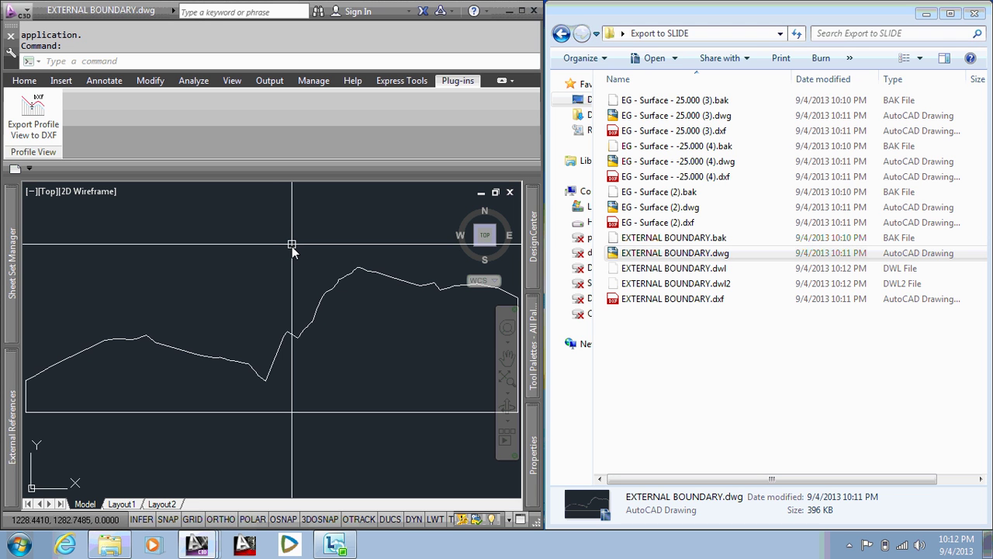
{"action": "type", "text": "insert"}
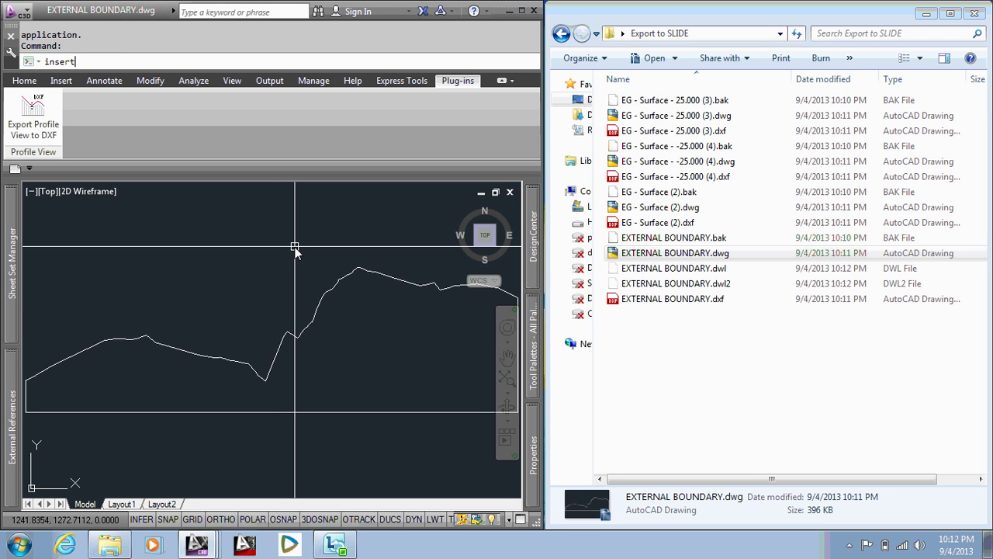
{"action": "key", "text": "Return"}
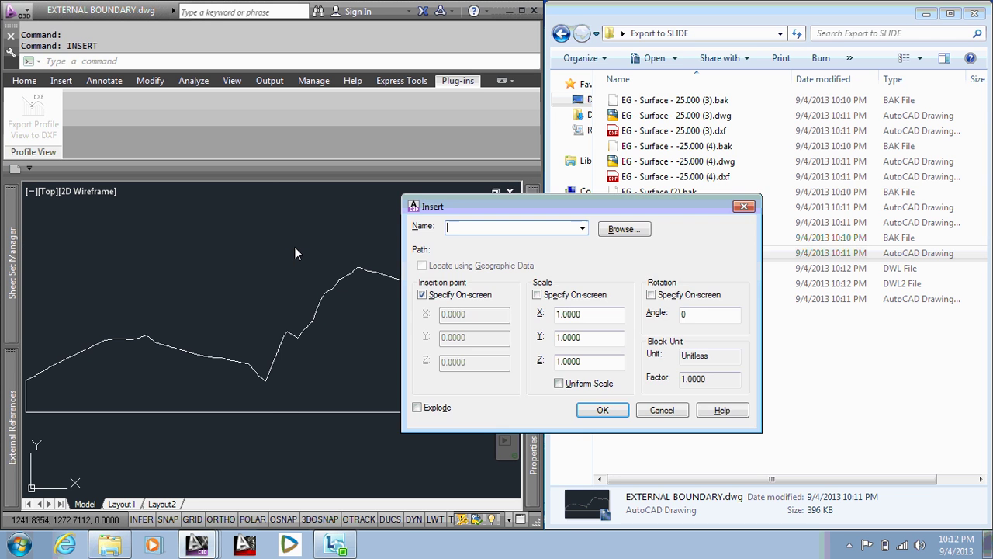
{"action": "left_click", "coordinate": [624, 229]}
{"action": "key", "text": "ctrl+v"}
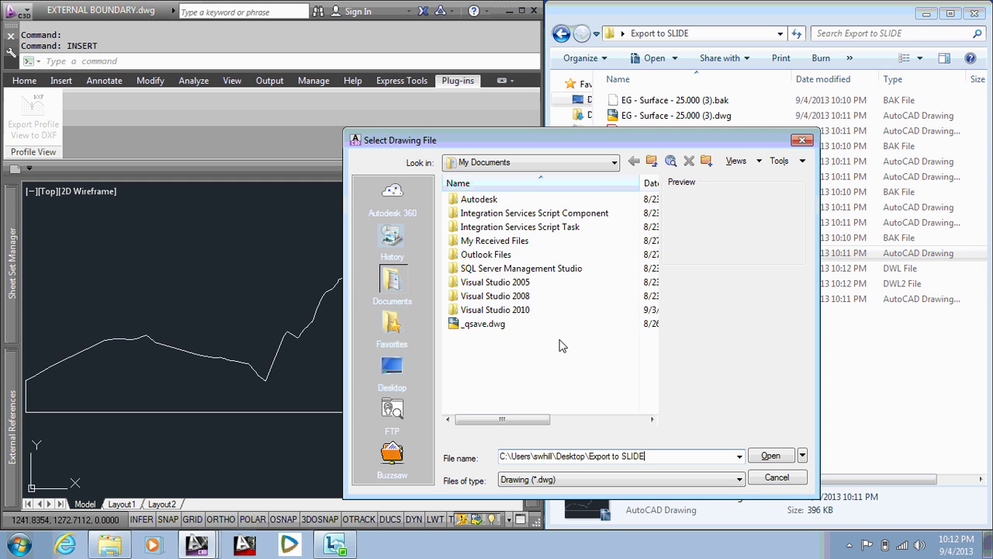
{"action": "key", "text": "Return"}
{"action": "left_click", "coordinate": [499, 227]}
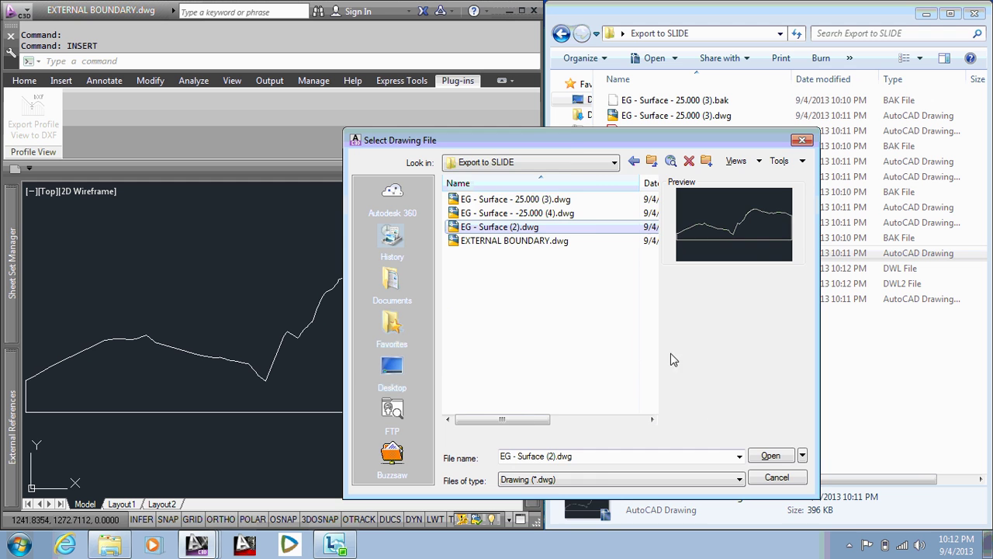
{"action": "left_click", "coordinate": [769, 457]}
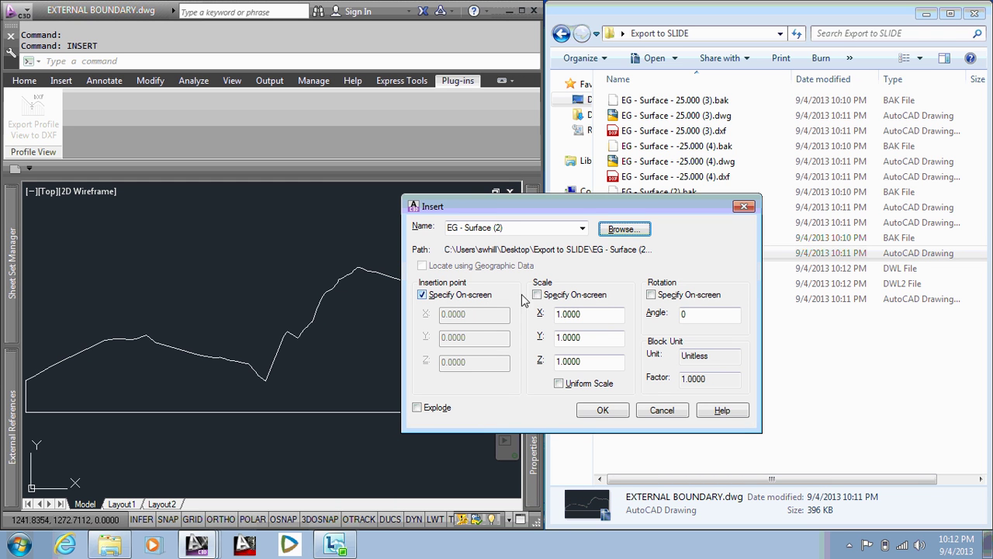
{"action": "left_click", "coordinate": [464, 296]}
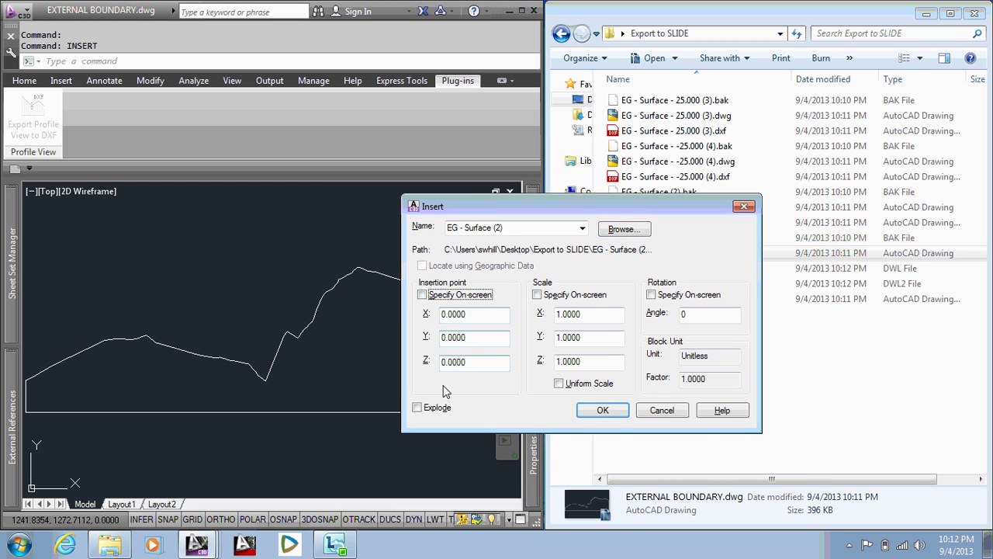
{"action": "left_click", "coordinate": [598, 411]}
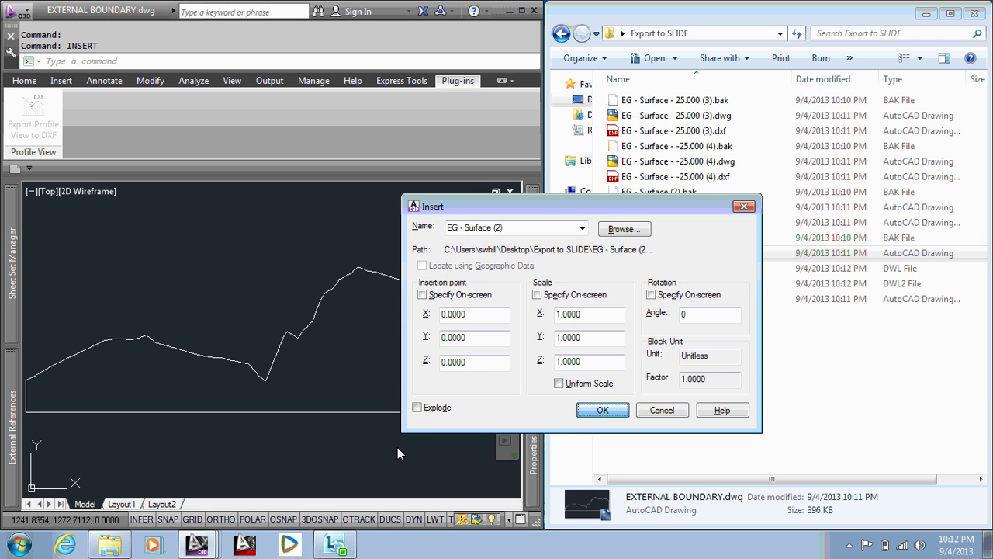
- Examine how the inserted EG - Surface (2) profile lines up with the external boundary at both ends
{"action": "scroll", "coordinate": [189, 404], "scroll_direction": "up", "scroll_amount": 2}
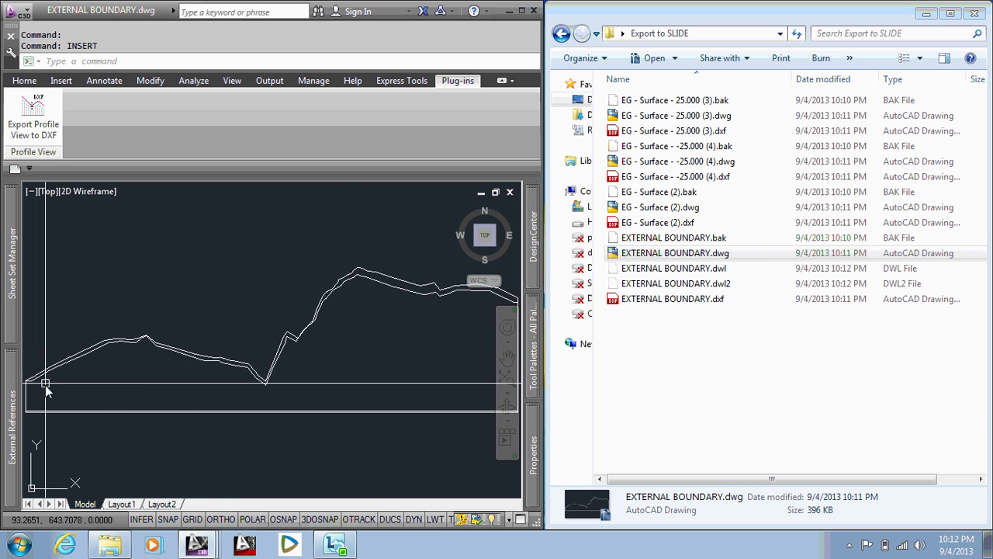
{"action": "mouse_move", "coordinate": [12, 427]}
{"action": "scroll", "coordinate": [381, 394], "scroll_direction": "up", "scroll_amount": 3}
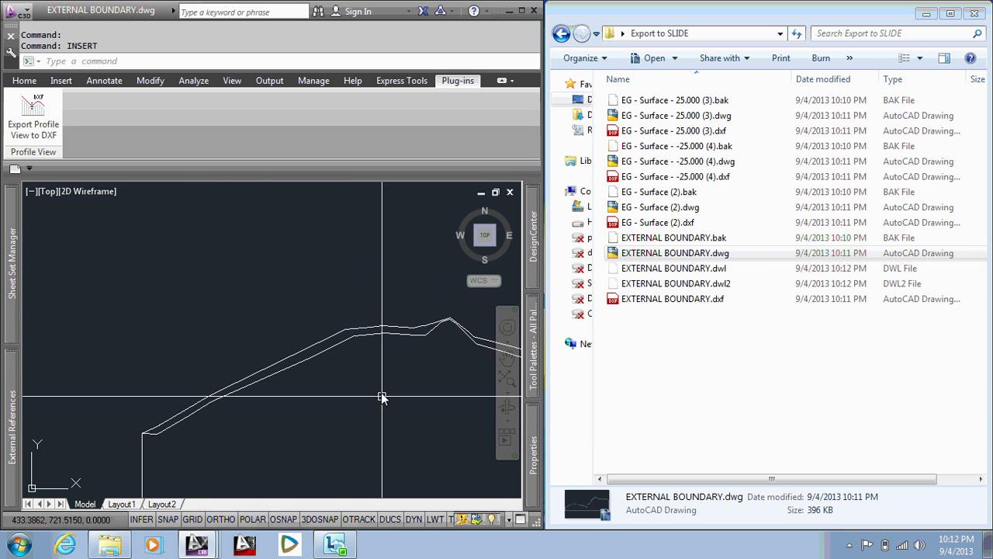
{"action": "scroll", "coordinate": [335, 365], "scroll_direction": "down", "scroll_amount": 2}
{"action": "scroll", "coordinate": [233, 361], "scroll_direction": "down", "scroll_amount": 4}
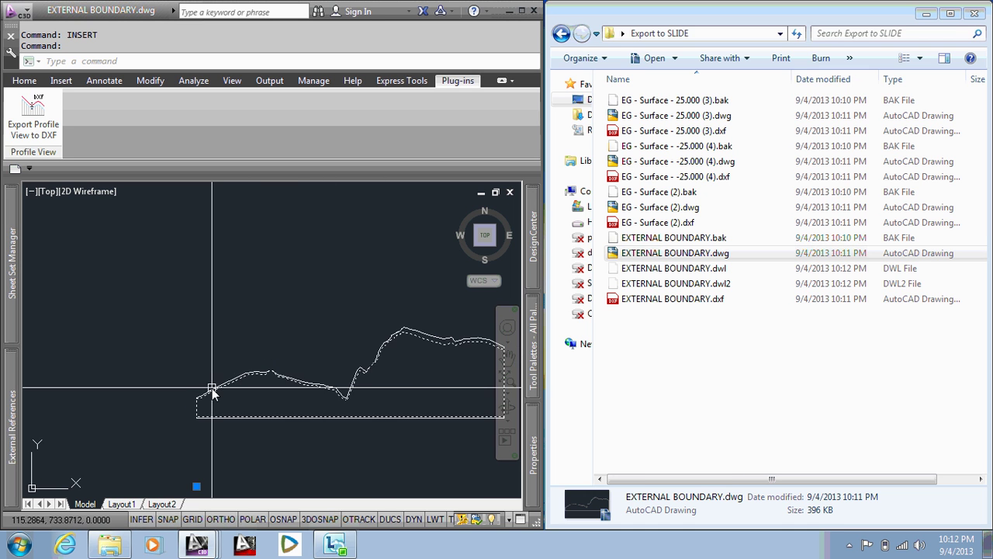
{"action": "scroll", "coordinate": [345, 388], "scroll_direction": "up", "scroll_amount": 5}
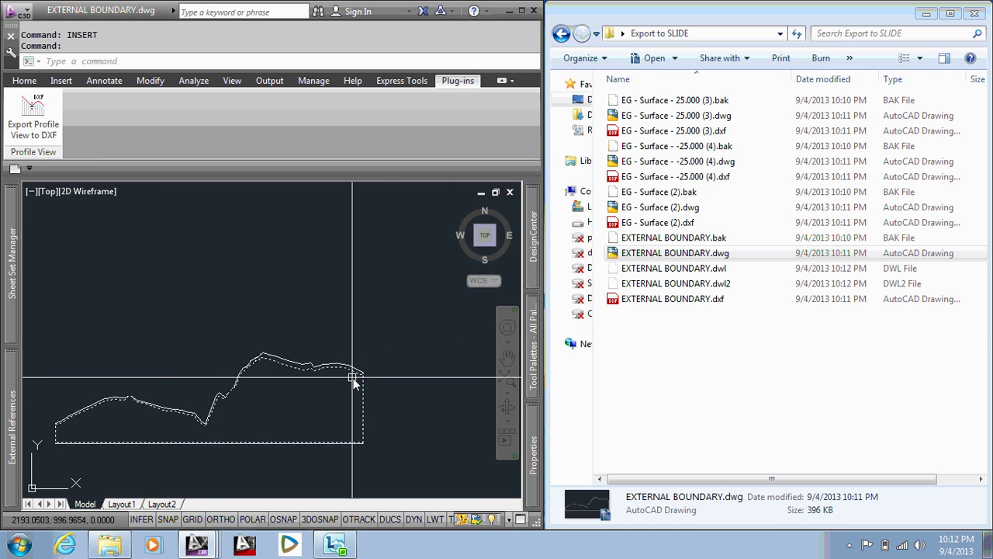
{"action": "scroll", "coordinate": [299, 395], "scroll_direction": "down", "scroll_amount": 3}
{"action": "scroll", "coordinate": [443, 372], "scroll_direction": "up", "scroll_amount": 4}
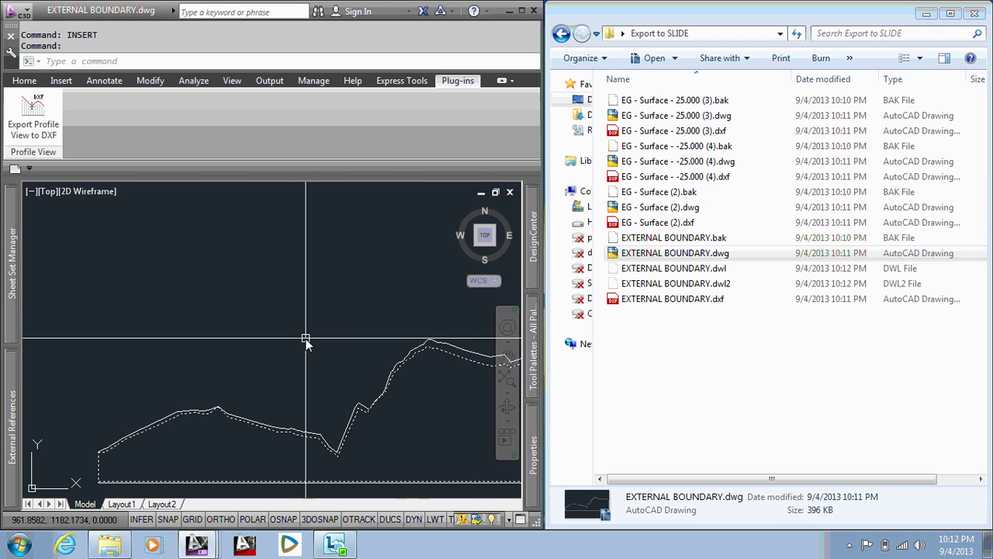
{"action": "key", "text": "Escape"}
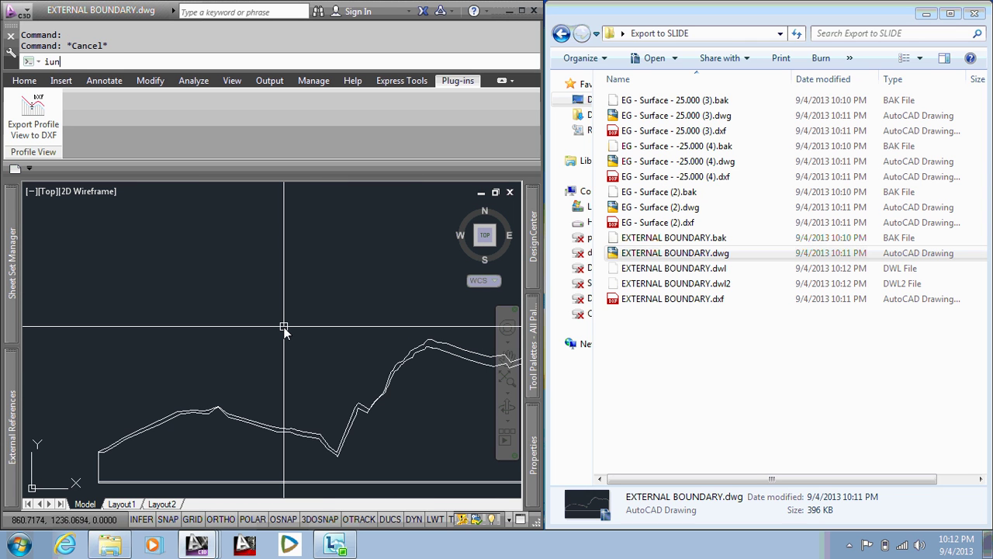
- Insert EG - Surface - -25.000 (4).dwg as a block at 0,0,0 in the external boundary drawing
{"action": "key", "text": "Escape"}
{"action": "key", "text": "Escape"}
{"action": "type", "text": "insert"}
{"action": "key", "text": "Return"}
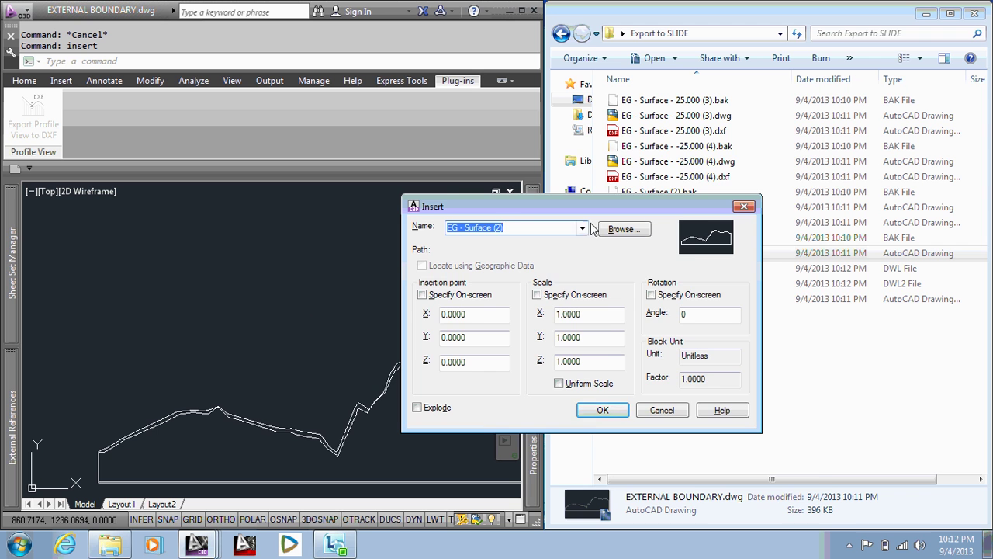
{"action": "left_click", "coordinate": [608, 231]}
{"action": "left_click", "coordinate": [513, 213]}
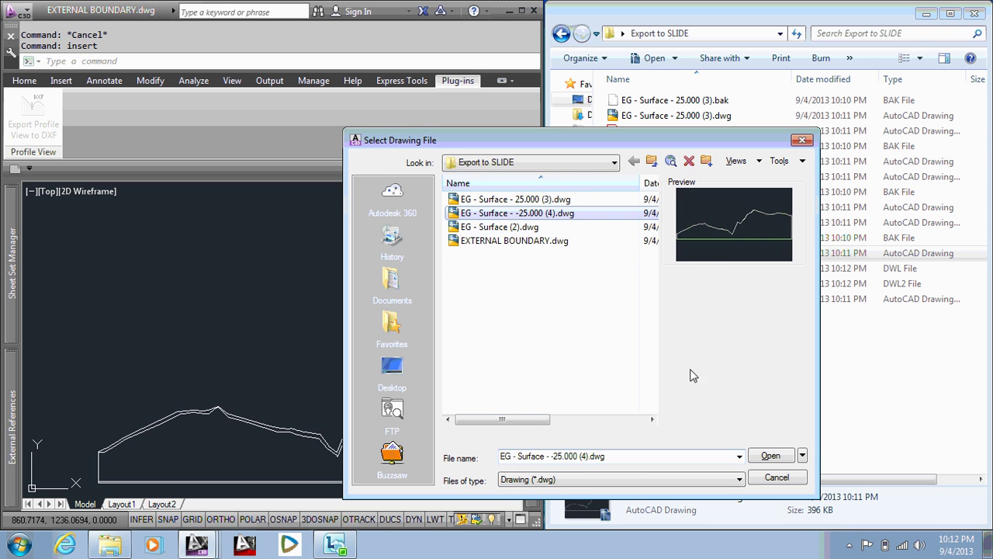
{"action": "left_click", "coordinate": [769, 455]}
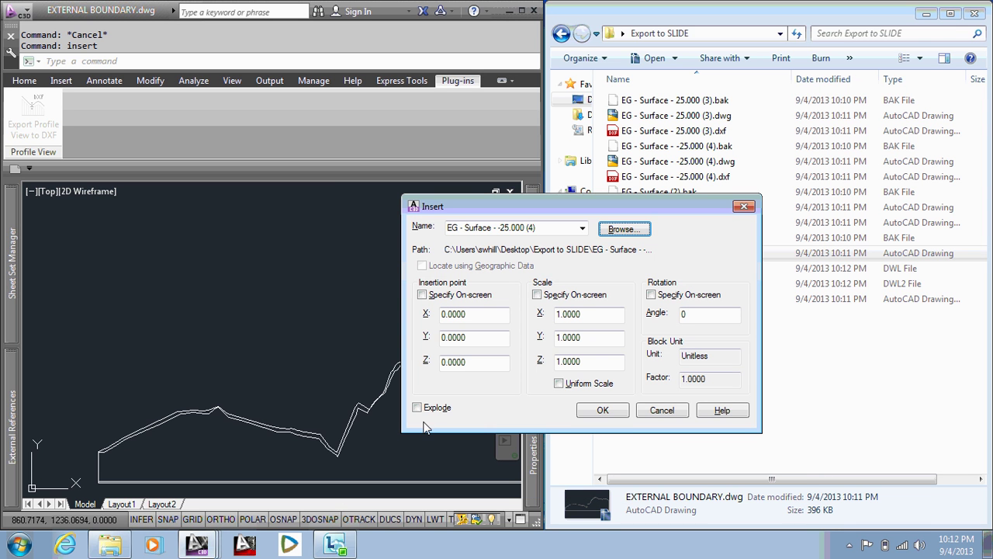
{"action": "left_click", "coordinate": [604, 411]}
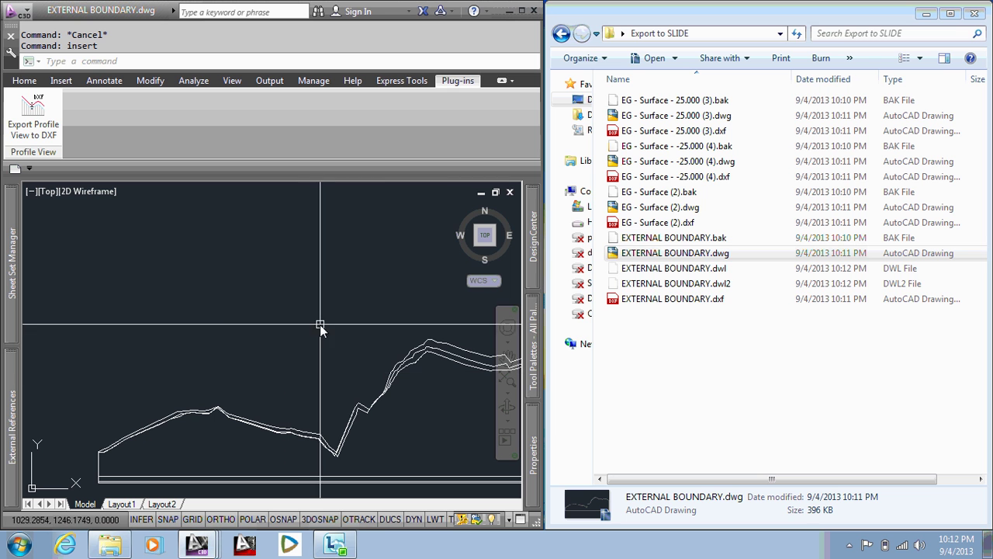
- Insert EG - Surface - 25.000 (3).dwg as a block at 0,0,0 in the external boundary drawing
{"action": "type", "text": "insert"}
{"action": "key", "text": "Return"}
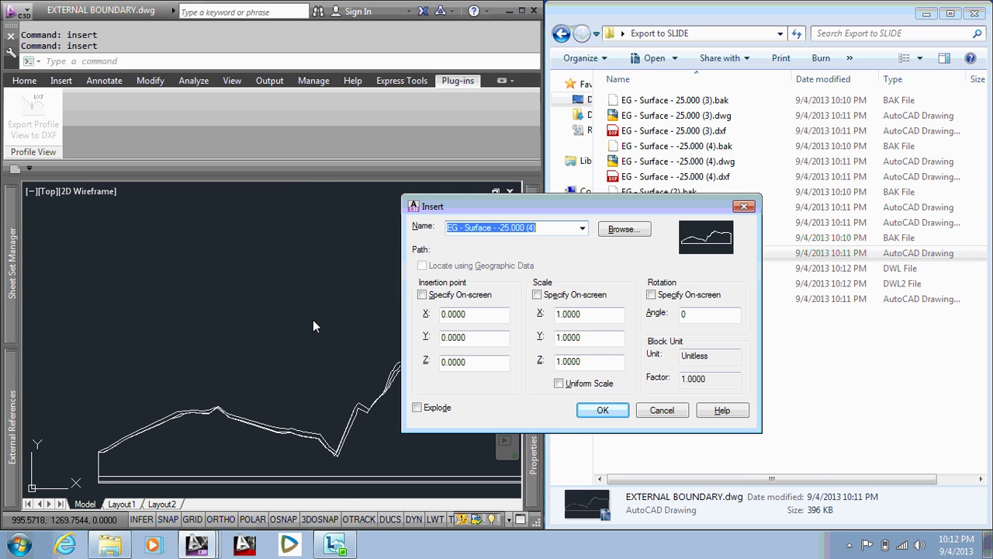
{"action": "left_click", "coordinate": [623, 229]}
{"action": "left_click", "coordinate": [512, 200]}
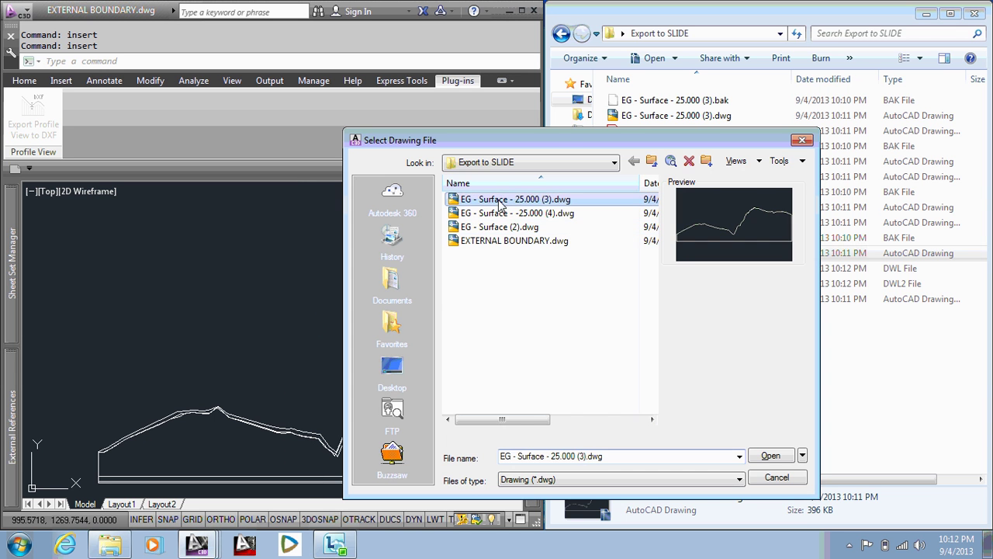
{"action": "left_click", "coordinate": [770, 456]}
{"action": "left_click", "coordinate": [599, 409]}
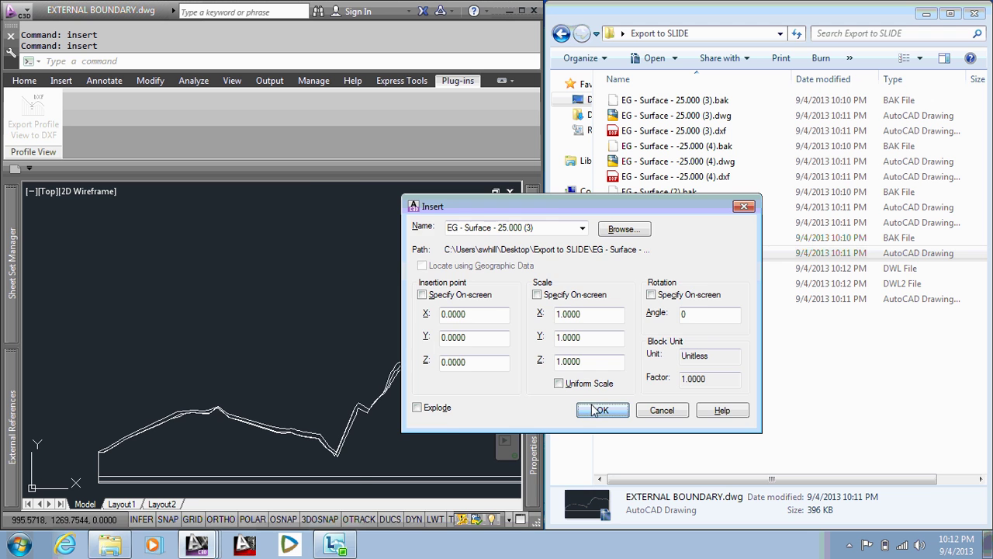
- Examine the overlaid profile blocks and boundary along their length, checking the alignment at both ends
{"action": "scroll", "coordinate": [378, 384], "scroll_direction": "up", "scroll_amount": 5}
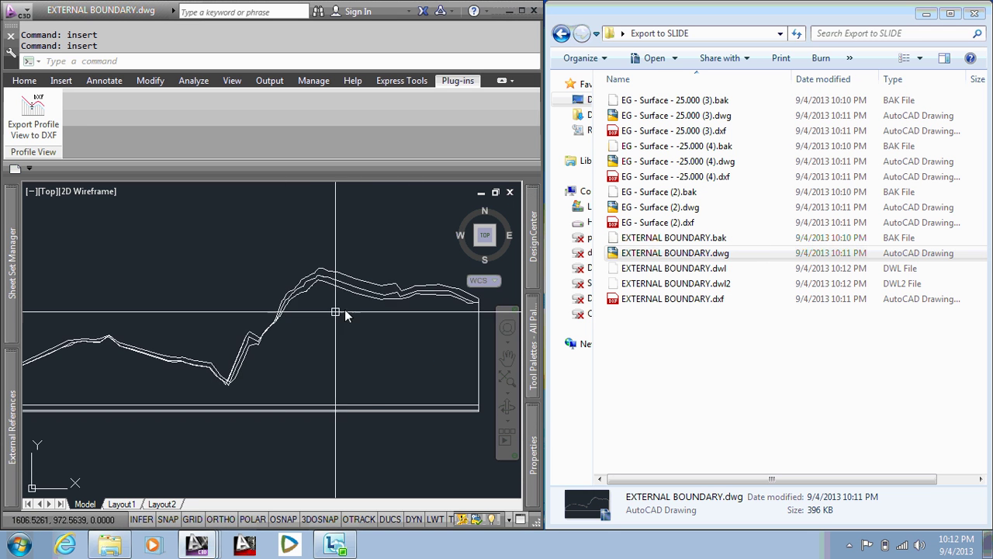
{"action": "scroll", "coordinate": [432, 339], "scroll_direction": "up", "scroll_amount": 4}
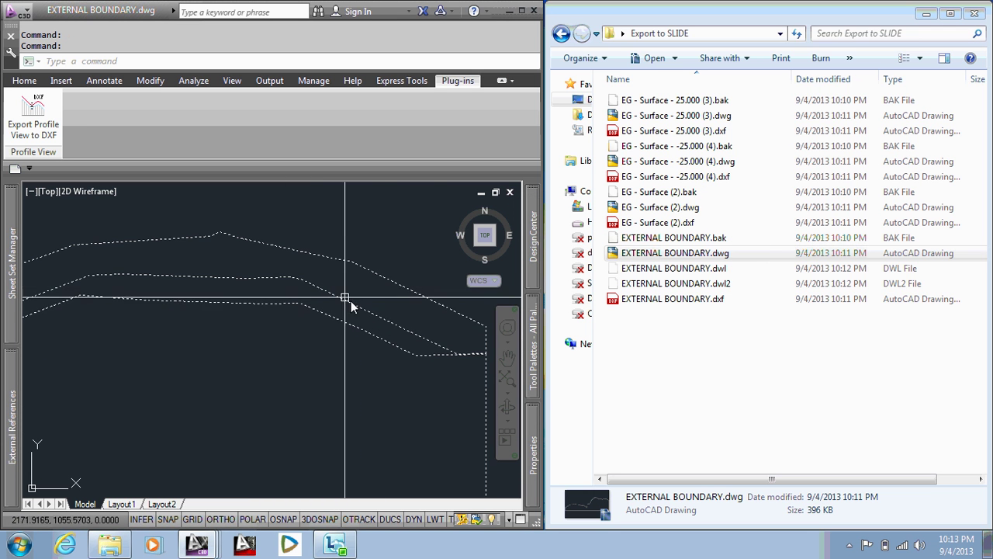
{"action": "scroll", "coordinate": [266, 328], "scroll_direction": "down", "scroll_amount": 3}
{"action": "scroll", "coordinate": [437, 343], "scroll_direction": "up", "scroll_amount": 5}
{"action": "scroll", "coordinate": [317, 391], "scroll_direction": "down", "scroll_amount": 3}
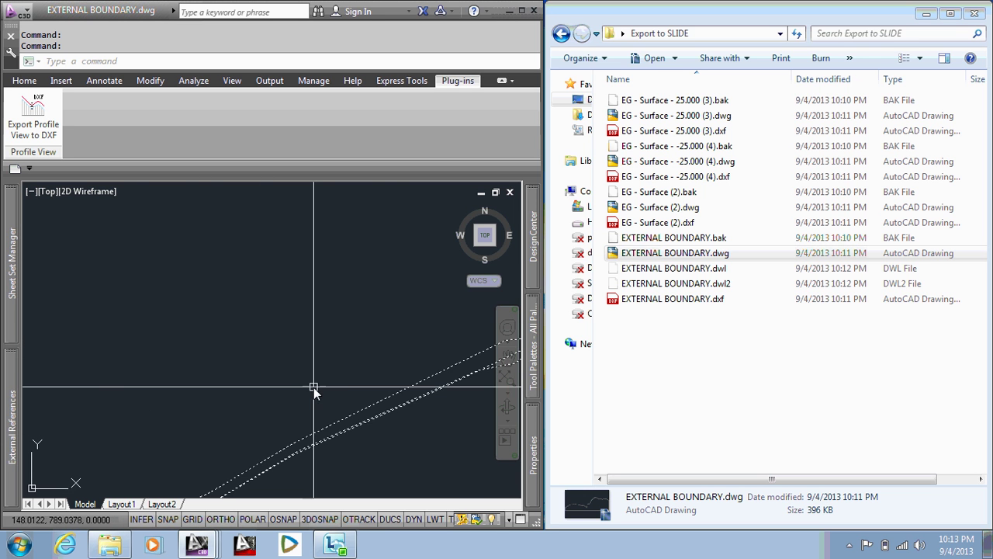
{"action": "scroll", "coordinate": [182, 362], "scroll_direction": "up", "scroll_amount": 3}
{"action": "scroll", "coordinate": [167, 341], "scroll_direction": "down", "scroll_amount": 6}
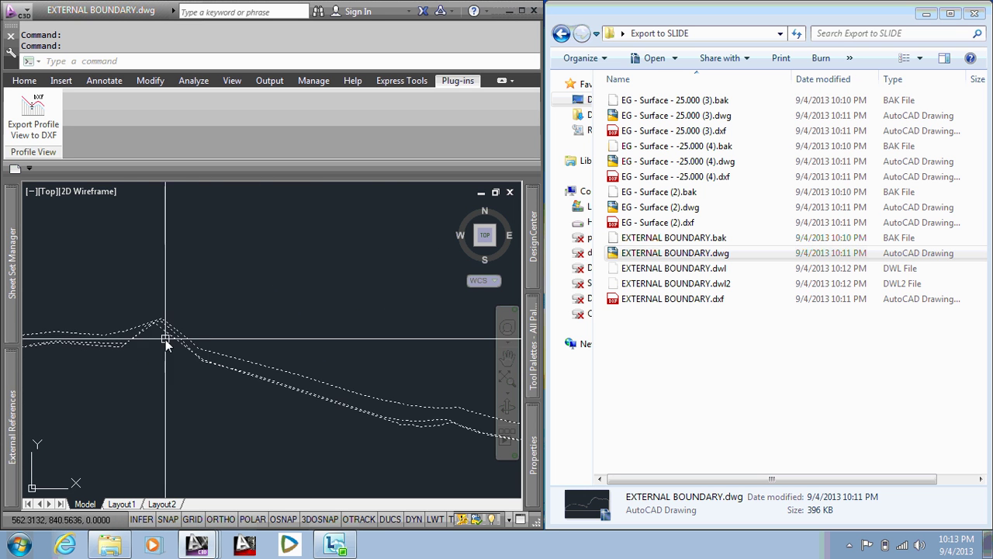
{"action": "key", "text": "Escape"}
{"action": "key", "text": "Escape"}
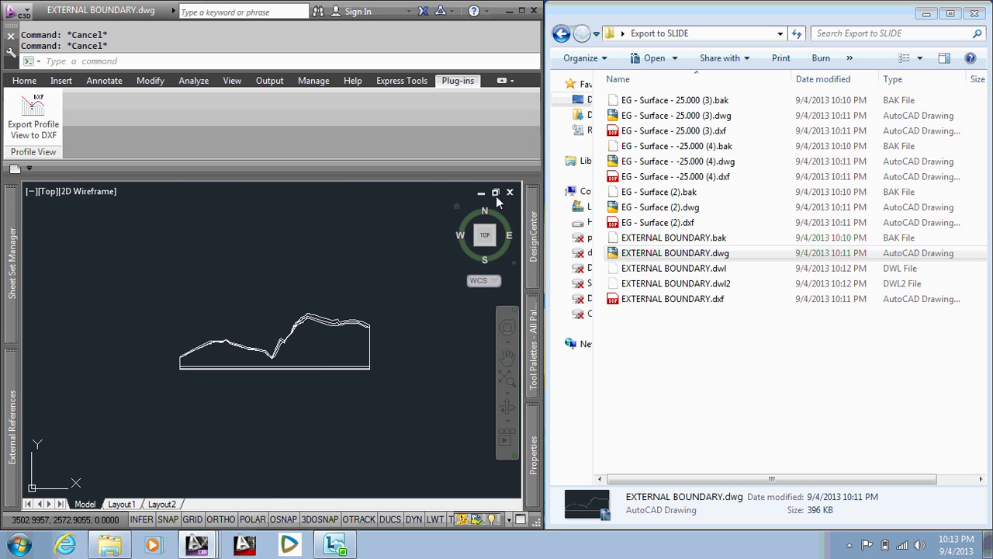
- Close EXTERNAL BOUNDARY.dwg without saving and delete all exported files from the Export to SLIDE folder
{"action": "left_click", "coordinate": [510, 191]}
{"action": "left_click", "coordinate": [319, 309]}
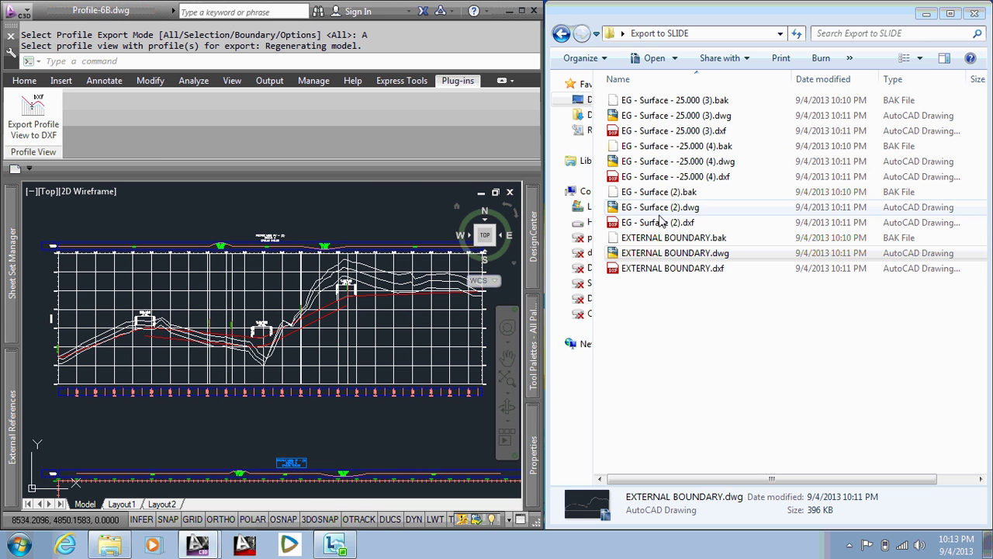
{"action": "left_click", "coordinate": [664, 272]}
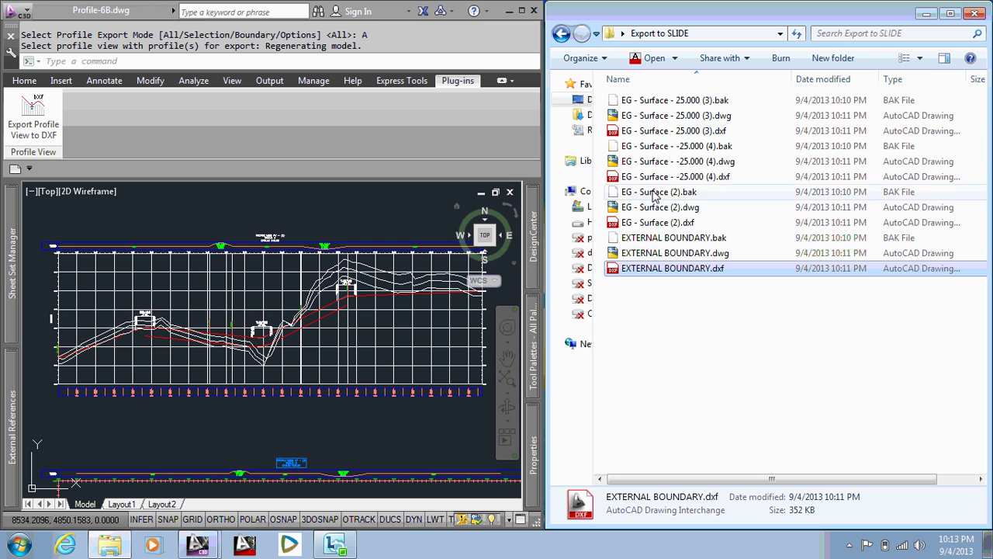
{"action": "left_click_drag", "start_coordinate": [696, 302], "coordinate": [630, 107]}
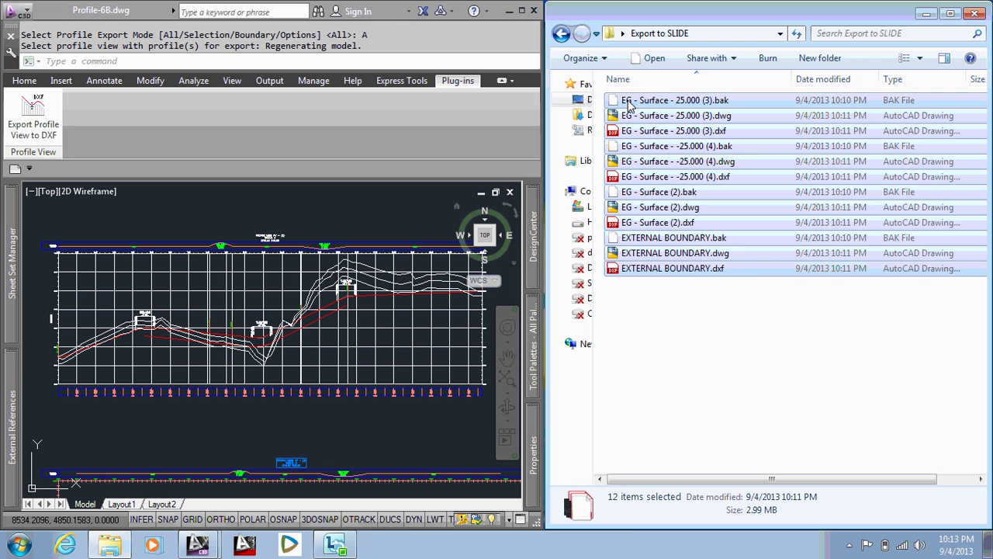
{"action": "key", "text": "Delete"}
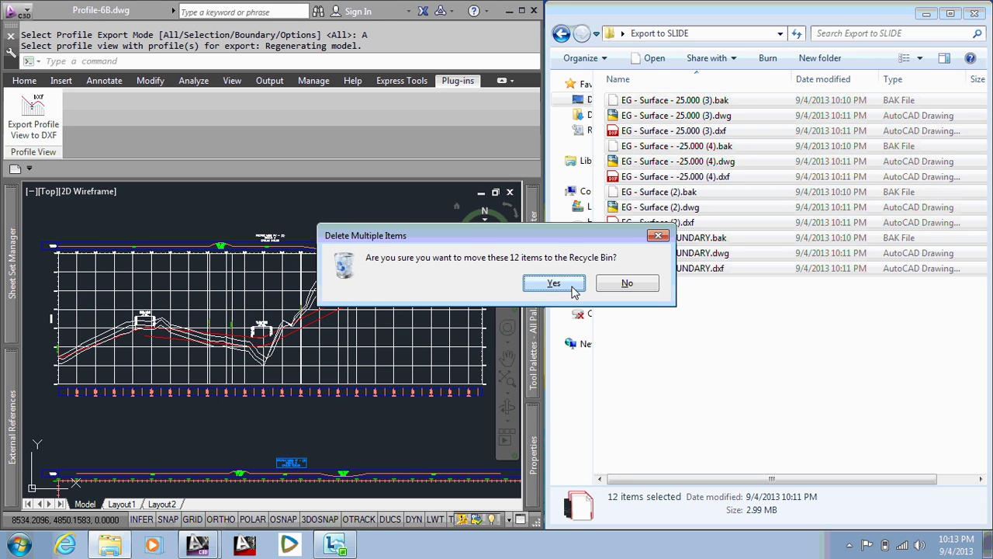
{"action": "left_click", "coordinate": [536, 284]}
- Turn off Save WBLOCK Files and Perform Export With Quick Preview in the Export Profile View to DXF options
{"action": "left_click", "coordinate": [65, 156]}
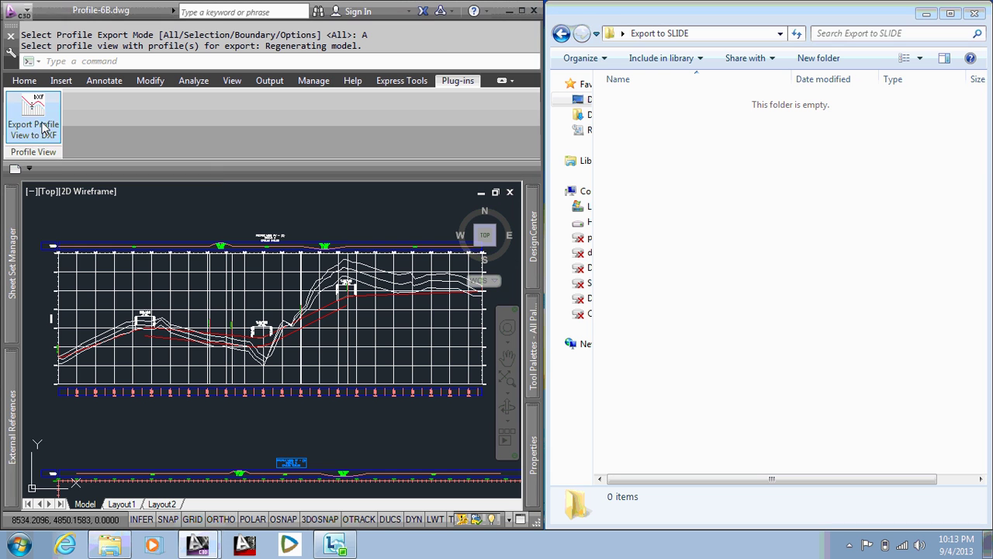
{"action": "left_click", "coordinate": [34, 117]}
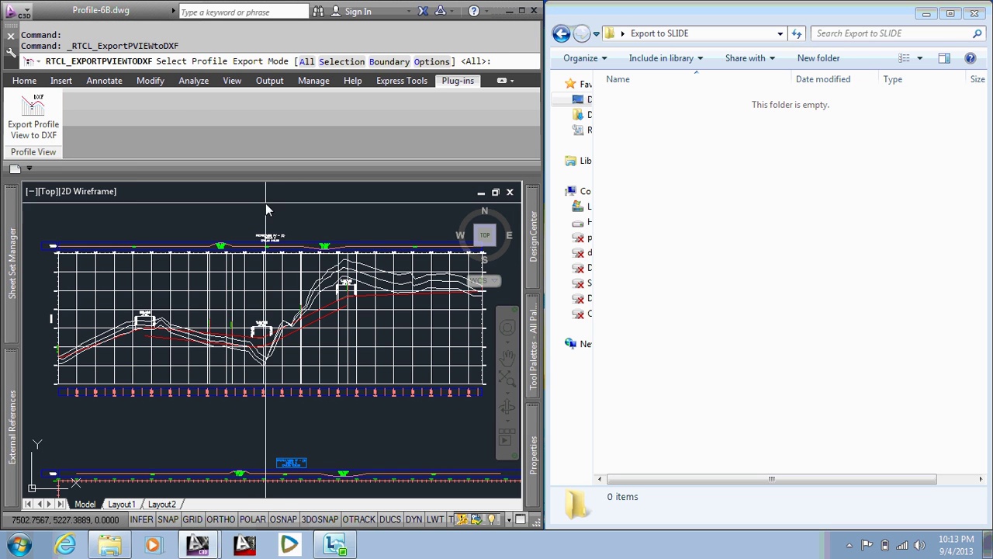
{"action": "left_click", "coordinate": [432, 61]}
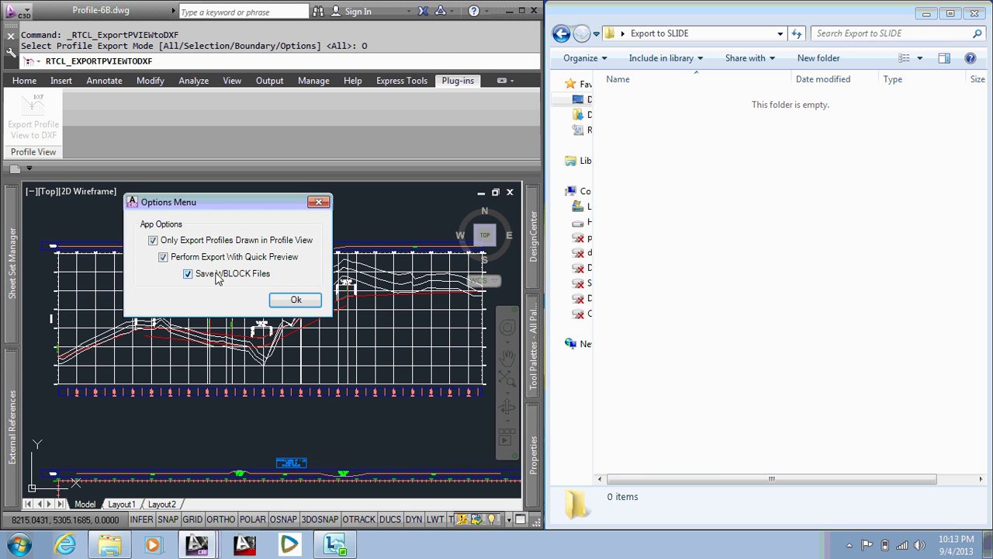
{"action": "left_click", "coordinate": [219, 277]}
{"action": "left_click", "coordinate": [248, 259]}
{"action": "left_click", "coordinate": [296, 300]}
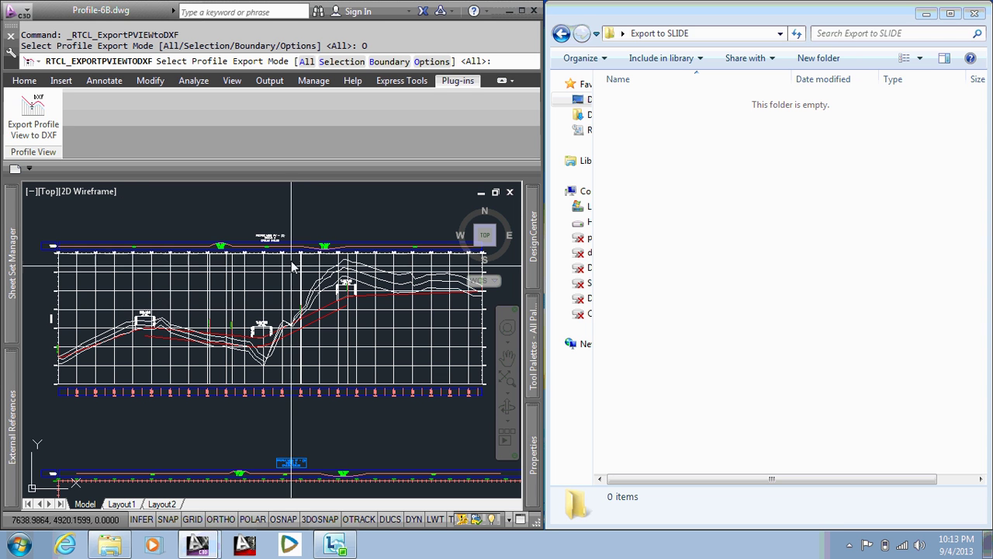
- Export all profiles and the boundary of the profile view as DXF files to the desktop folder Export to SLIDE
{"action": "left_click", "coordinate": [182, 271]}
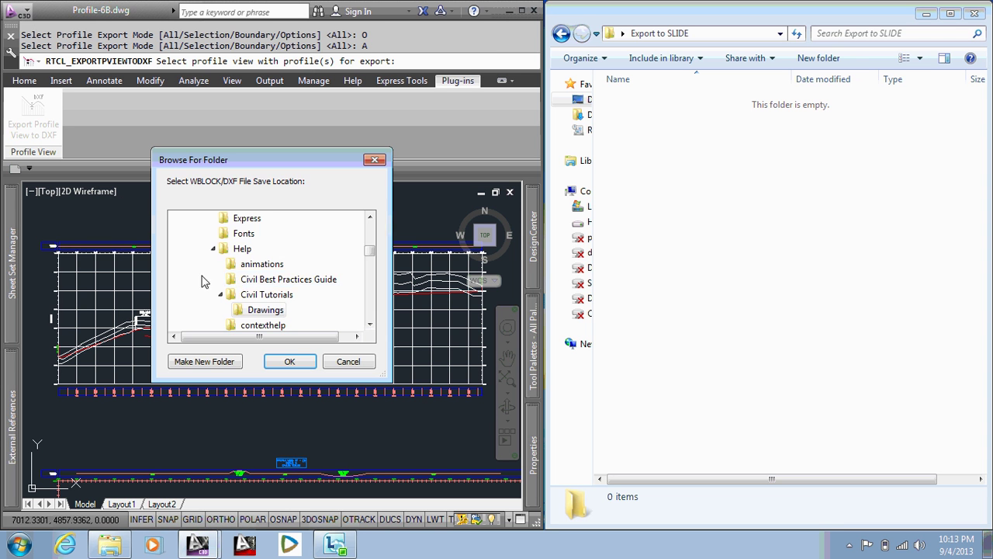
{"action": "left_click_drag", "start_coordinate": [372, 256], "coordinate": [344, 228]}
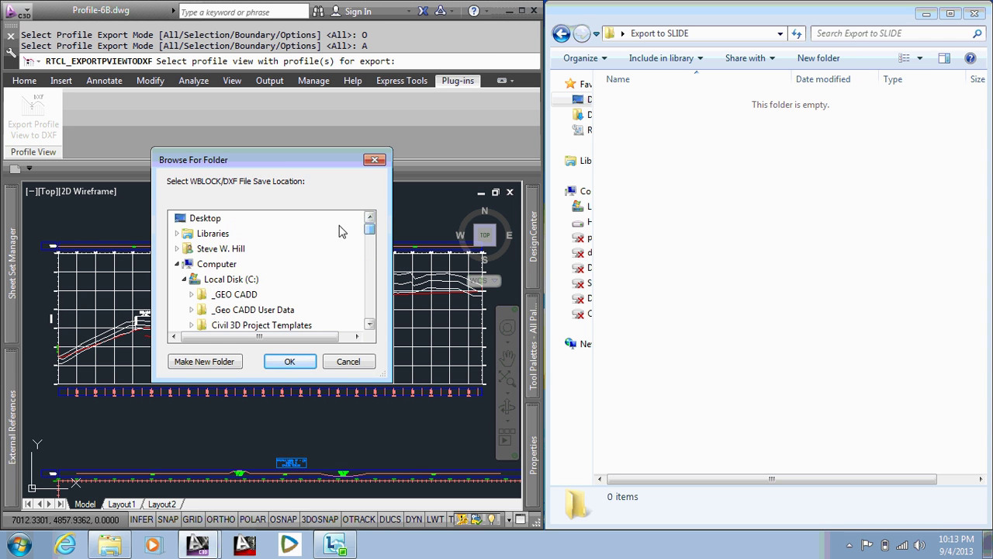
{"action": "left_click", "coordinate": [186, 281]}
{"action": "left_click", "coordinate": [178, 265]}
{"action": "scroll", "coordinate": [266, 308], "scroll_direction": "down", "scroll_amount": 2}
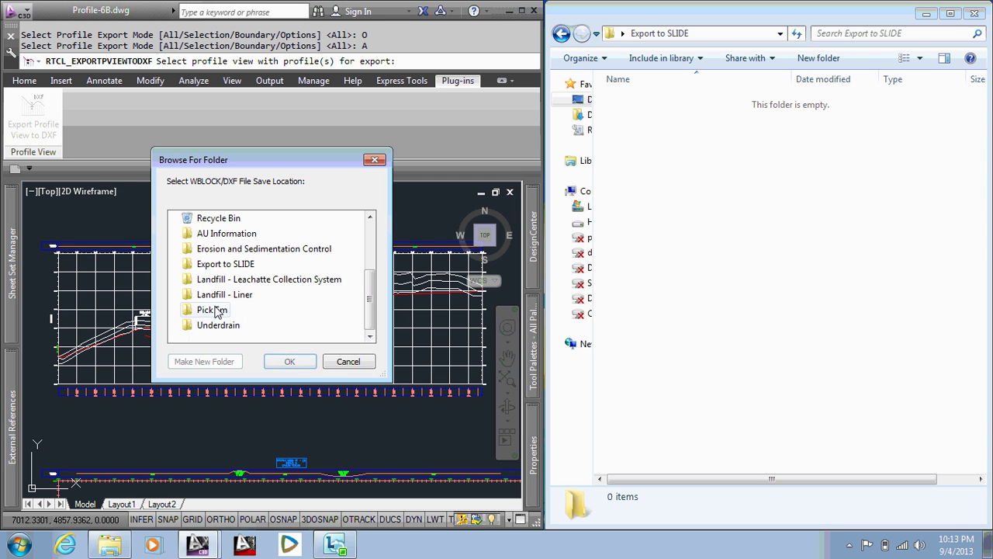
{"action": "left_click", "coordinate": [227, 264]}
{"action": "left_click", "coordinate": [289, 362]}
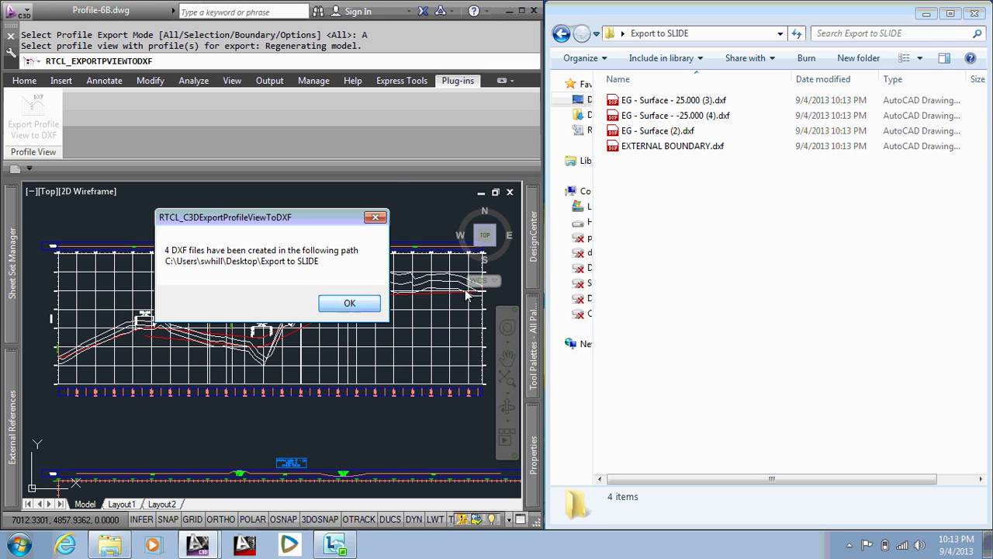
{"action": "left_click", "coordinate": [349, 304]}
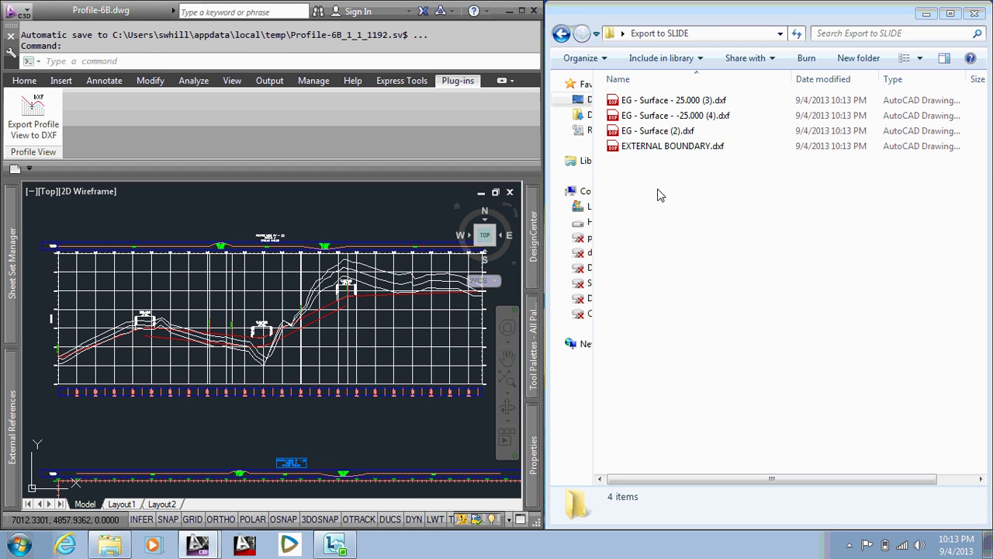
- Delete all exported DXF files from the Export to SLIDE folder
{"action": "left_click", "coordinate": [606, 173]}
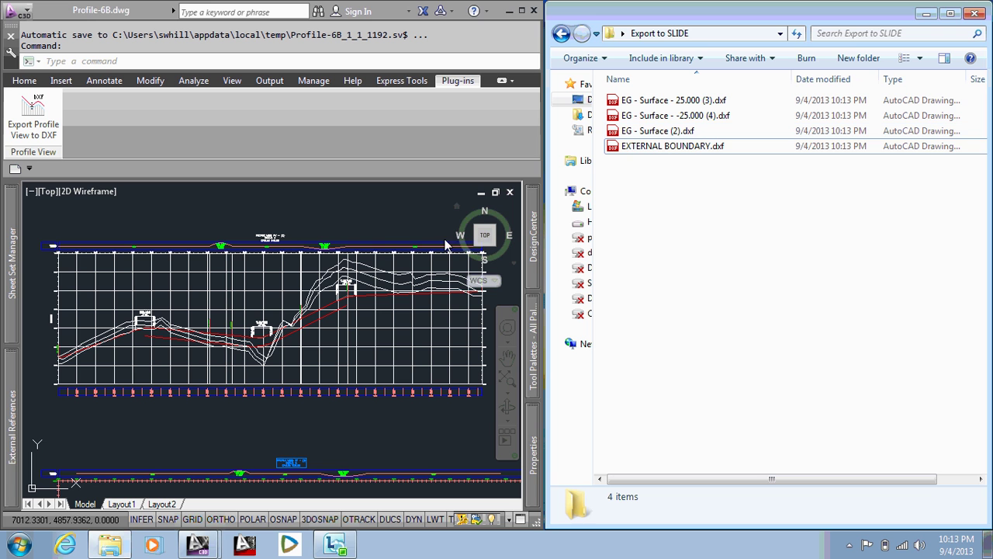
{"action": "left_click", "coordinate": [373, 220]}
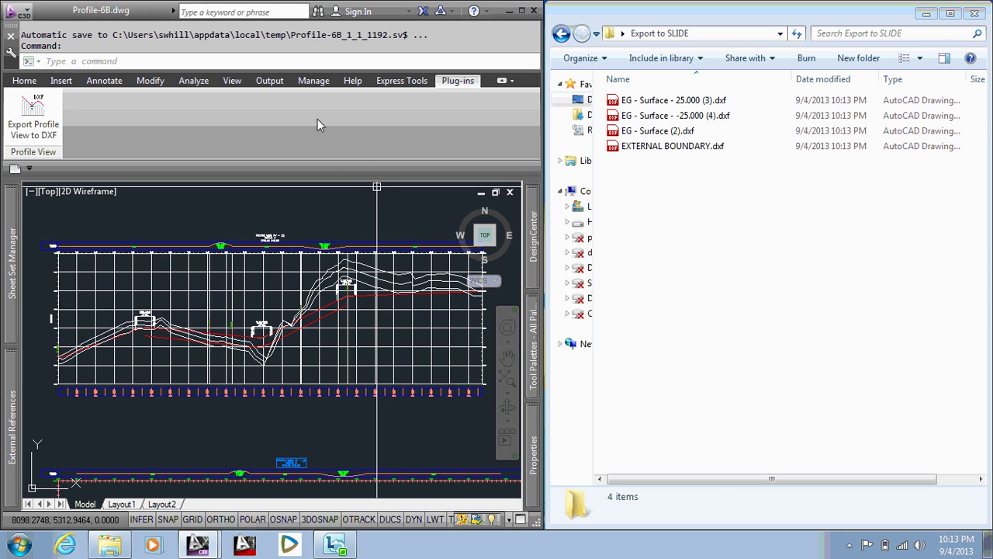
{"action": "left_click_drag", "start_coordinate": [682, 175], "coordinate": [665, 104]}
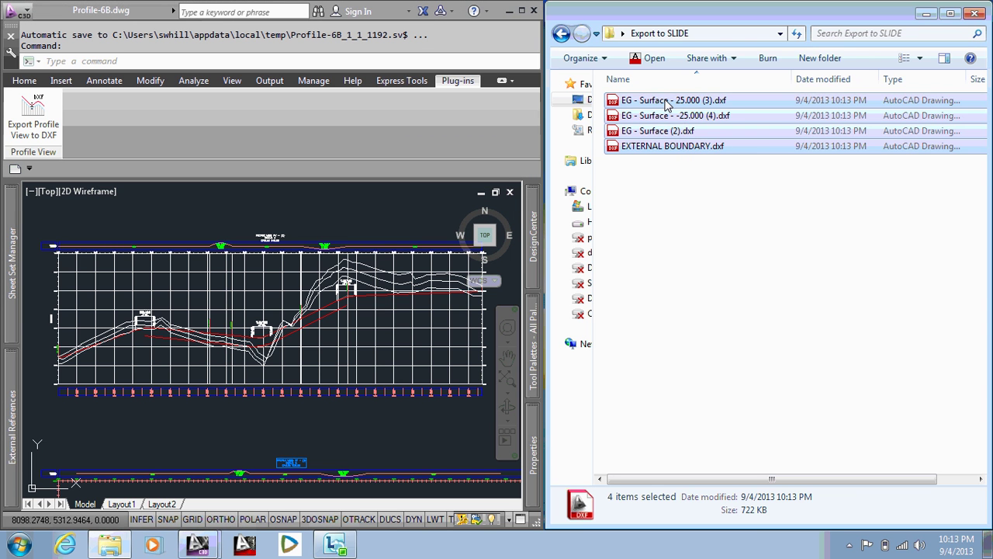
{"action": "key", "text": "Delete"}
{"action": "left_click", "coordinate": [512, 285]}
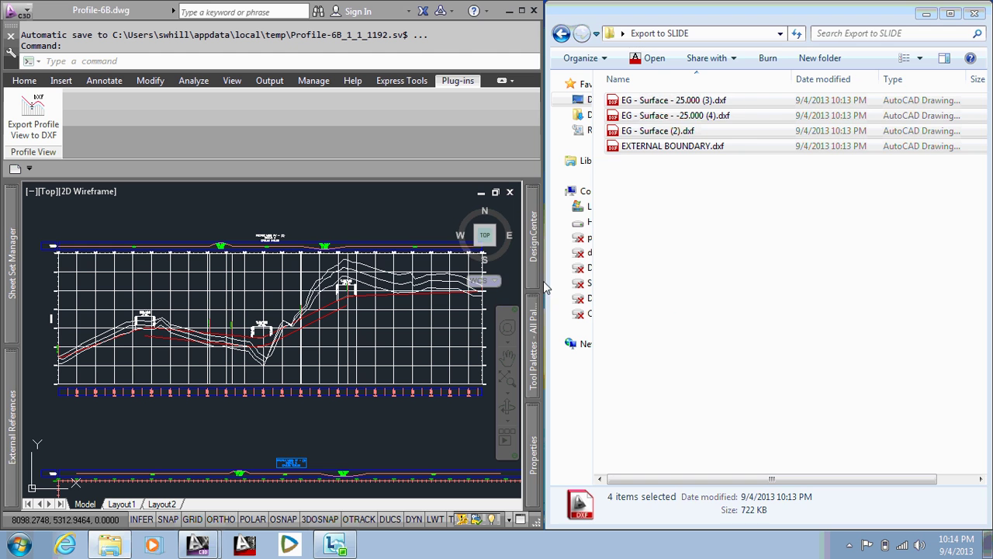
- Start a Selection export of the profile view, choosing the profiles EG - Surface - 25.000 (3) and EG - Surface - -25.000 (4)
{"action": "left_click", "coordinate": [34, 117]}
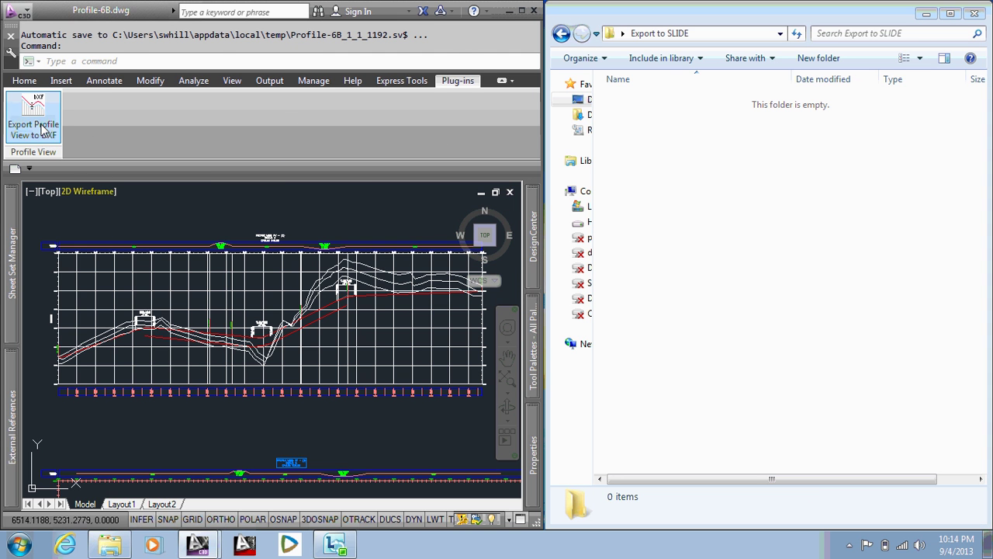
{"action": "left_click", "coordinate": [358, 64]}
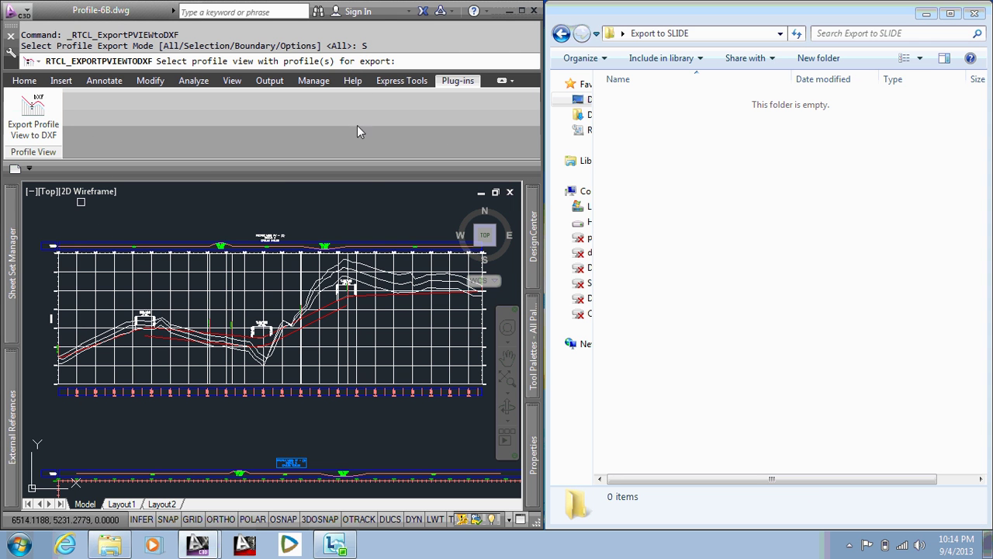
{"action": "left_click", "coordinate": [164, 276]}
{"action": "mouse_move", "coordinate": [560, 202]}
{"action": "left_mouse_down"}
{"action": "mouse_move", "coordinate": [277, 217]}
{"action": "mouse_move", "coordinate": [306, 213]}
{"action": "mouse_move", "coordinate": [298, 208]}
{"action": "left_mouse_up"}
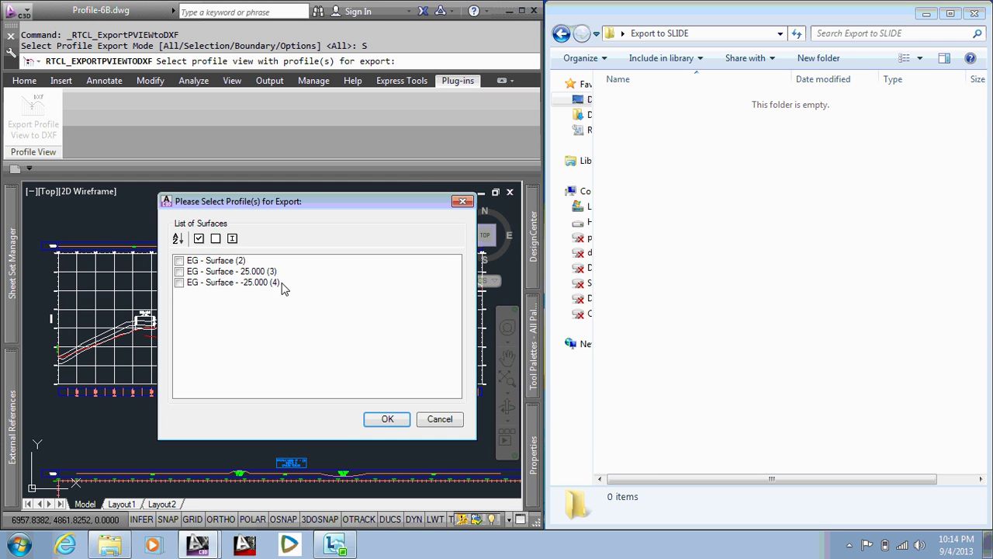
{"action": "left_click", "coordinate": [225, 273]}
{"action": "left_click", "coordinate": [225, 284]}
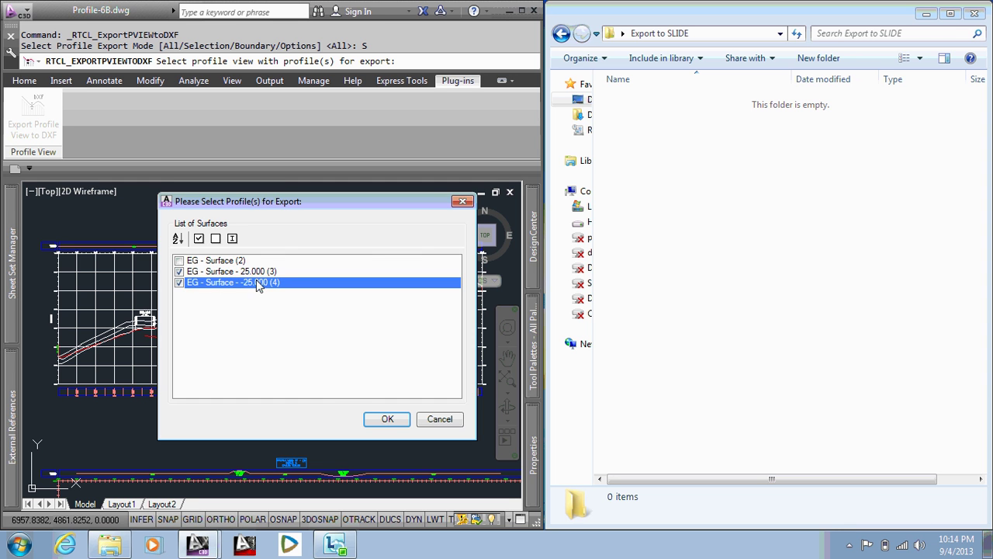
{"action": "left_click", "coordinate": [375, 418]}
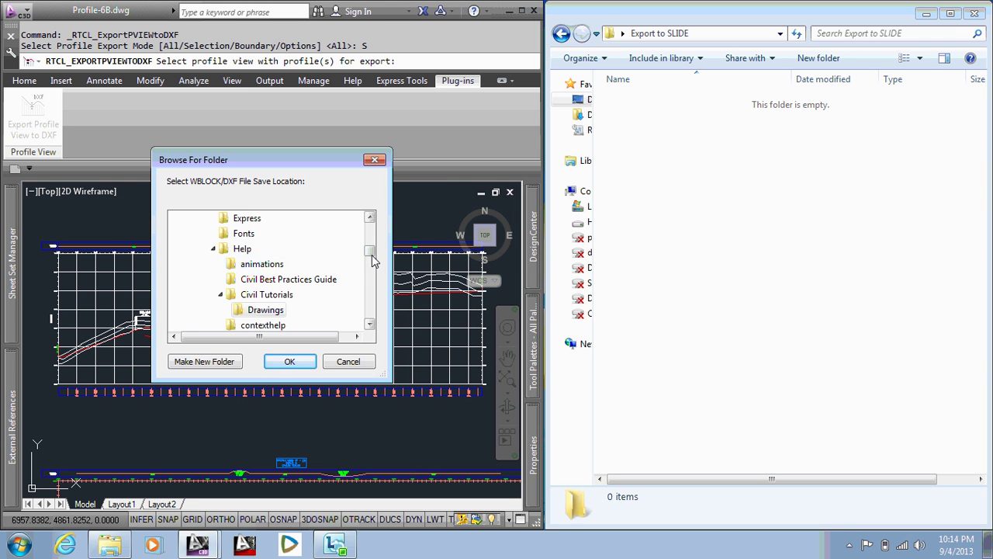
- Save the two selected profiles as DXF files in the desktop folder Export to SLIDE
{"action": "left_click_drag", "start_coordinate": [371, 256], "coordinate": [371, 226]}
{"action": "left_click", "coordinate": [189, 281]}
{"action": "scroll", "coordinate": [271, 303], "scroll_direction": "down", "scroll_amount": 3}
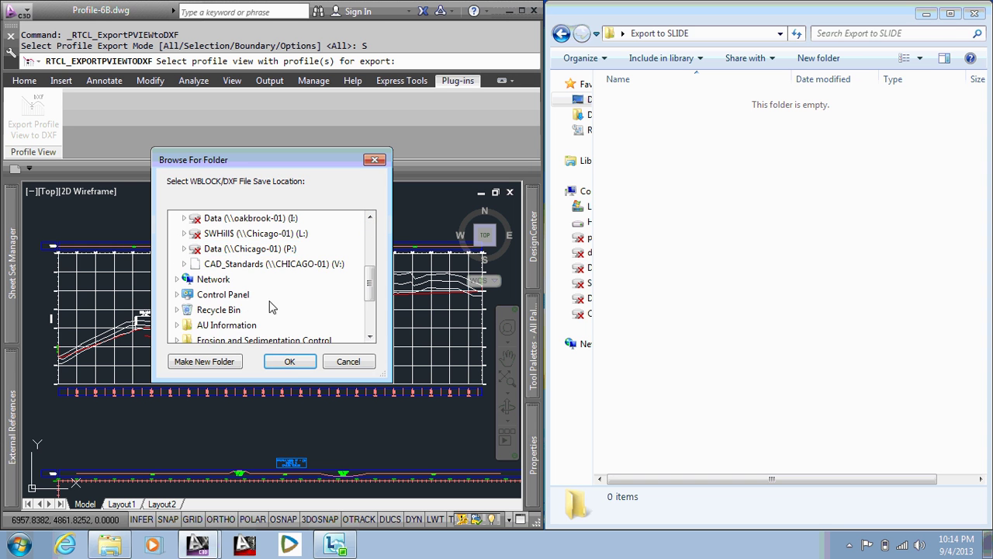
{"action": "scroll", "coordinate": [286, 292], "scroll_direction": "up", "scroll_amount": 1}
{"action": "scroll", "coordinate": [268, 255], "scroll_direction": "down", "scroll_amount": 3}
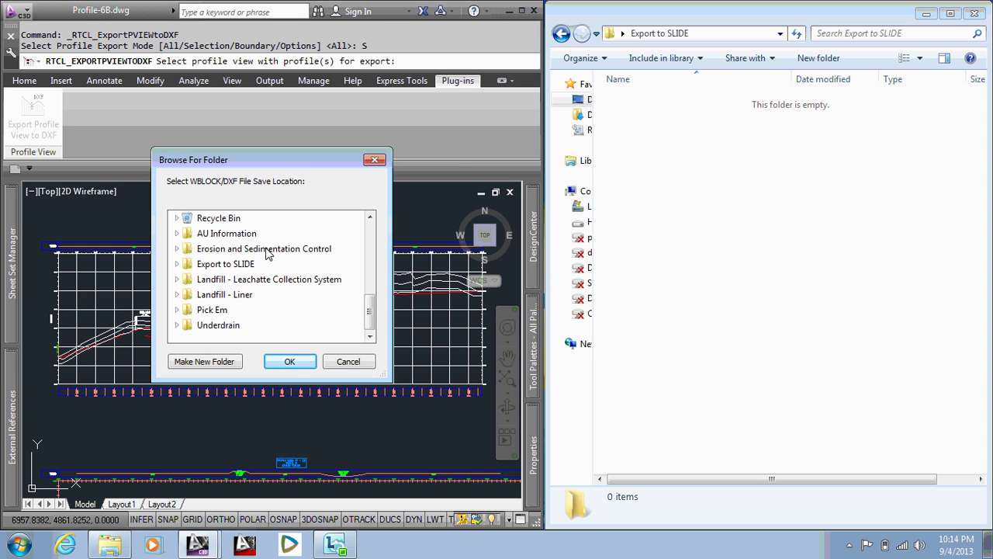
{"action": "left_click", "coordinate": [225, 264]}
{"action": "left_click", "coordinate": [293, 366]}
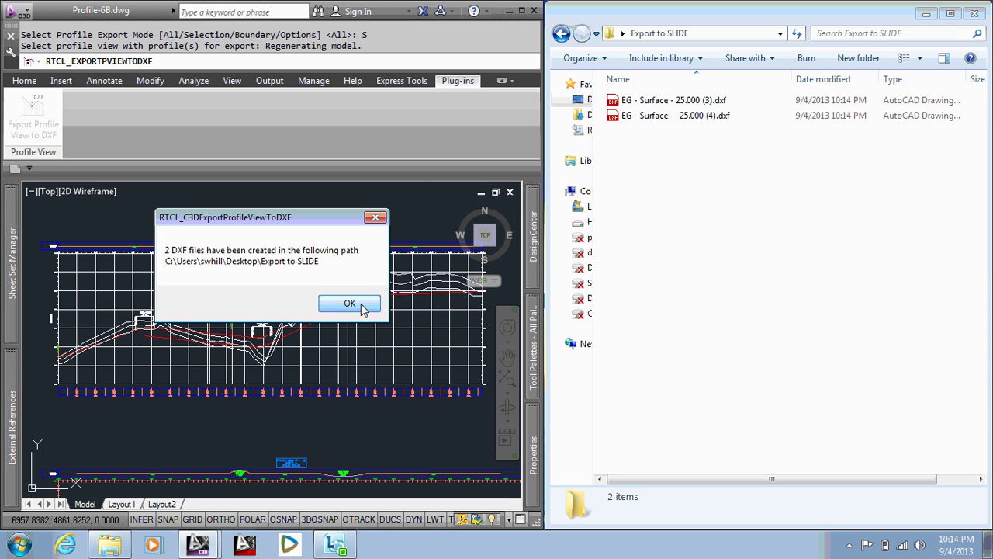
{"action": "left_click", "coordinate": [350, 303]}
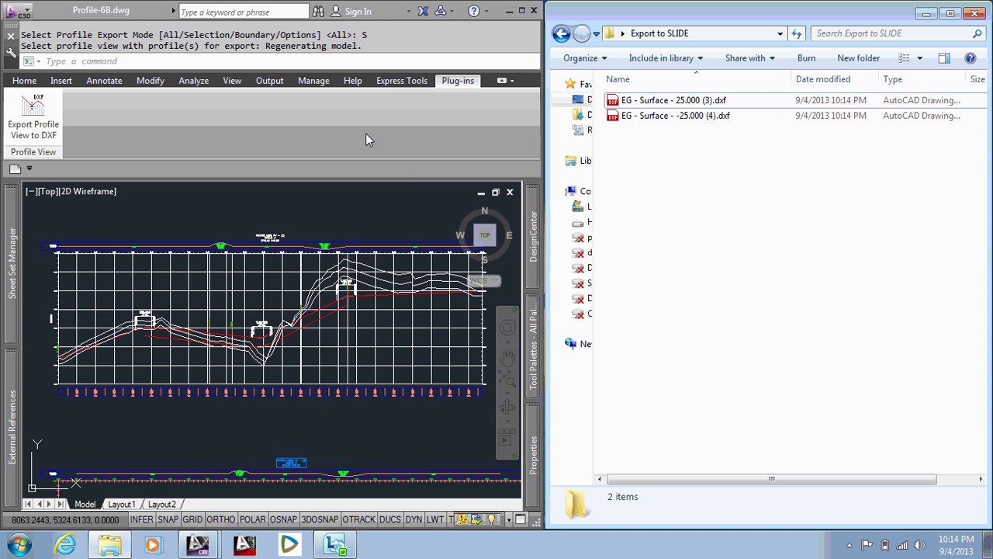
- Start a Boundary export of the profile view between EG - Surface - 25.000 (3) and EG - Surface - -25.000 (4)
{"action": "left_click", "coordinate": [33, 115]}
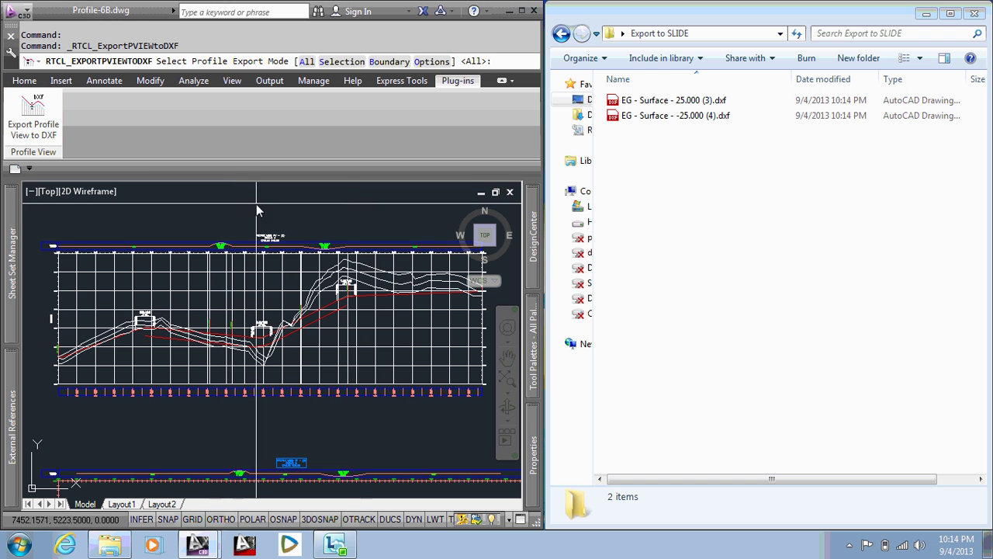
{"action": "left_click", "coordinate": [397, 61]}
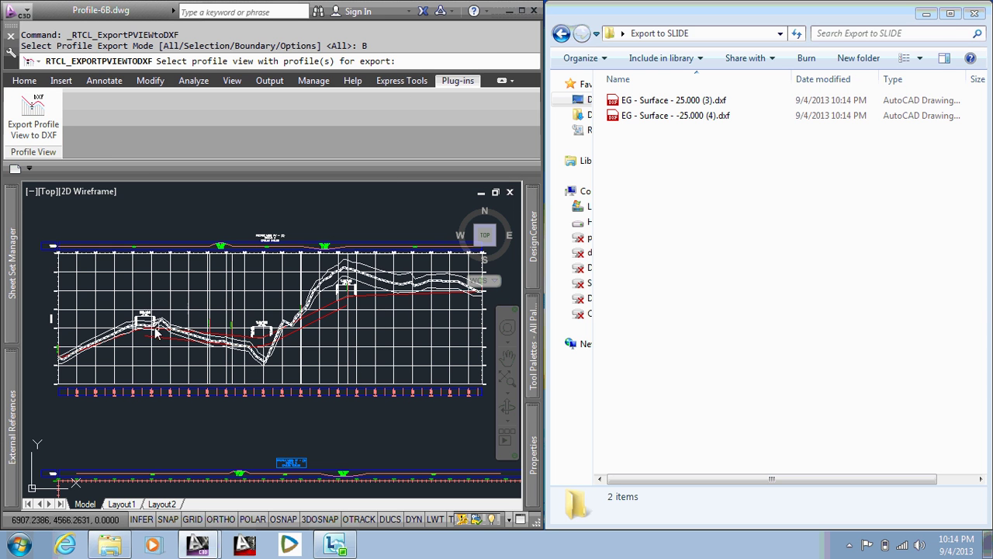
{"action": "left_click", "coordinate": [151, 295]}
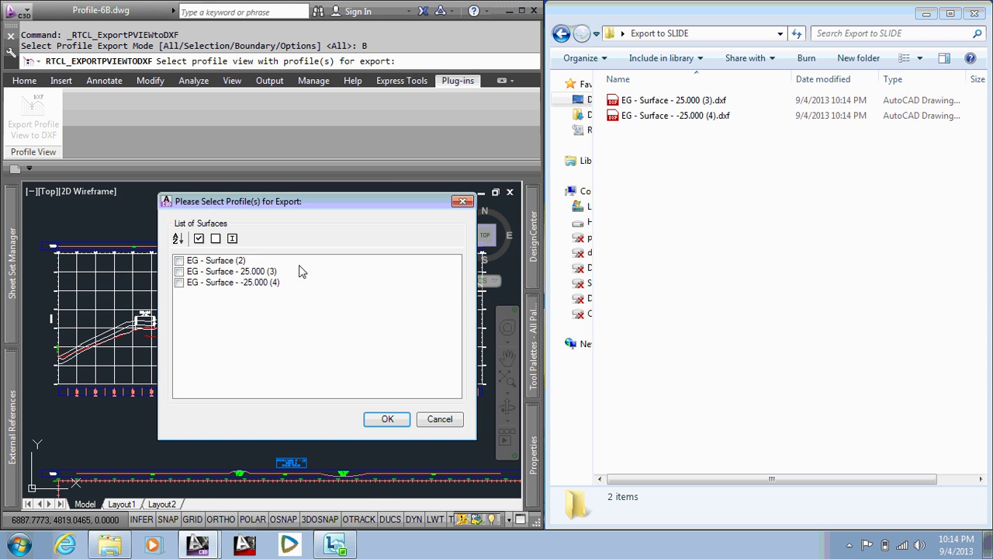
{"action": "left_click", "coordinate": [223, 274]}
{"action": "left_click", "coordinate": [219, 284]}
{"action": "left_click", "coordinate": [387, 418]}
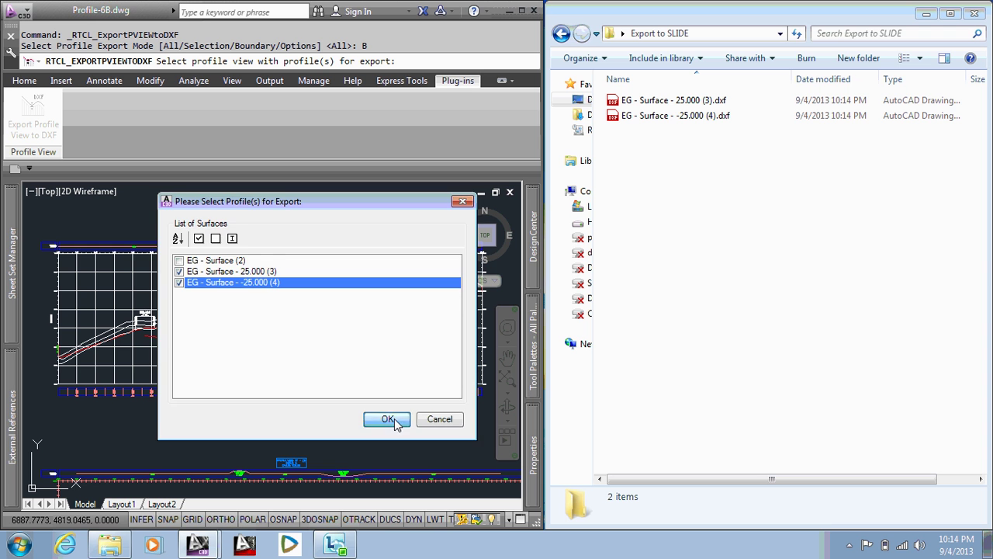
- Save the external boundary DXF file in the desktop folder Export to SLIDE
{"action": "left_click_drag", "start_coordinate": [369, 250], "coordinate": [369, 221]}
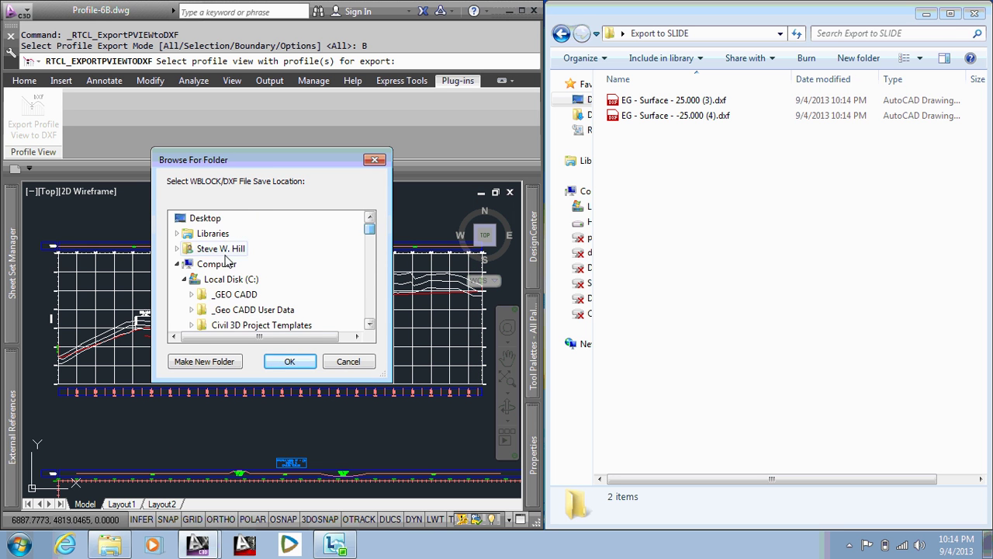
{"action": "left_click", "coordinate": [178, 265]}
{"action": "scroll", "coordinate": [233, 280], "scroll_direction": "down", "scroll_amount": 2}
{"action": "left_click", "coordinate": [225, 310]}
{"action": "left_click", "coordinate": [233, 264]}
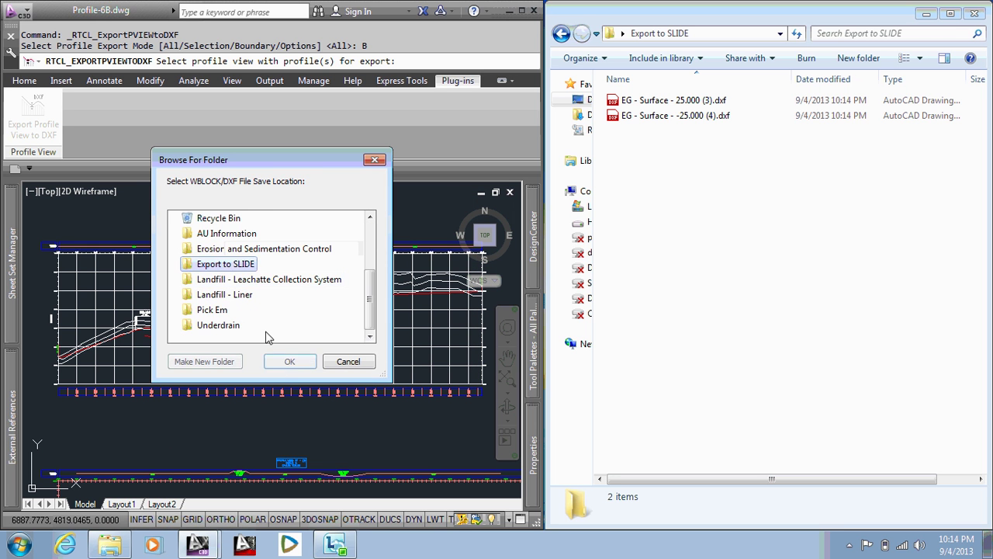
{"action": "left_click", "coordinate": [299, 362]}
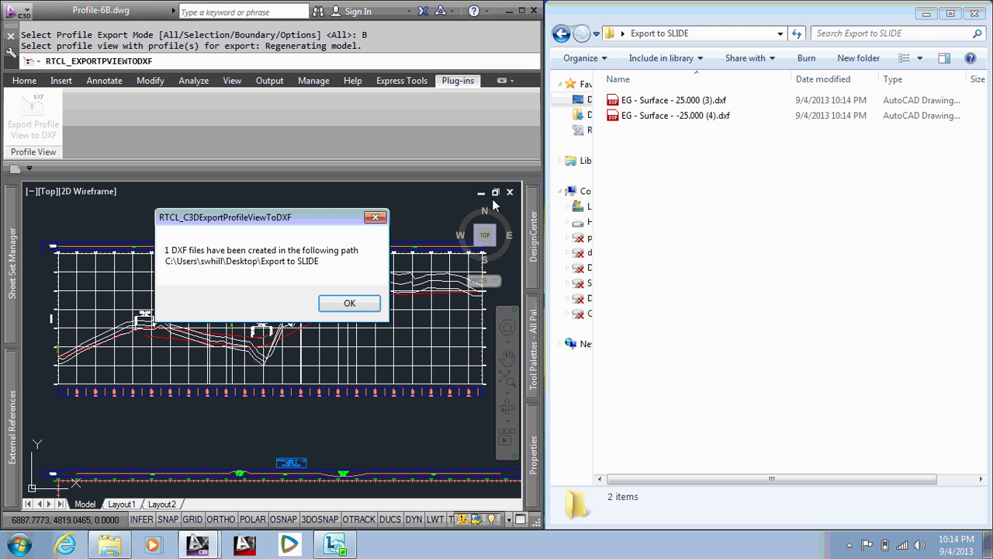
{"action": "left_click", "coordinate": [350, 303]}
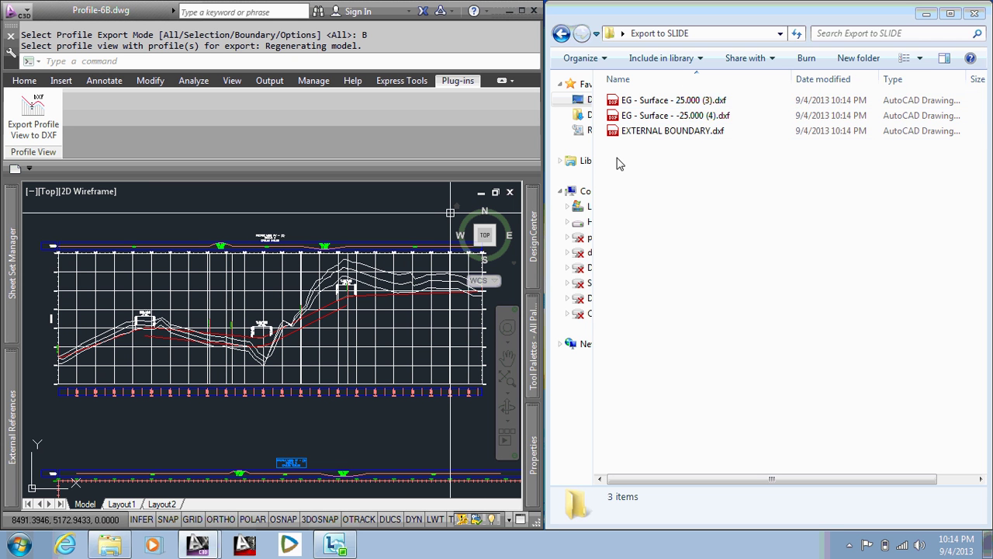
- Review the exported boundary and profile DXF files in the Export to SLIDE folder
{"action": "left_click", "coordinate": [306, 201]}
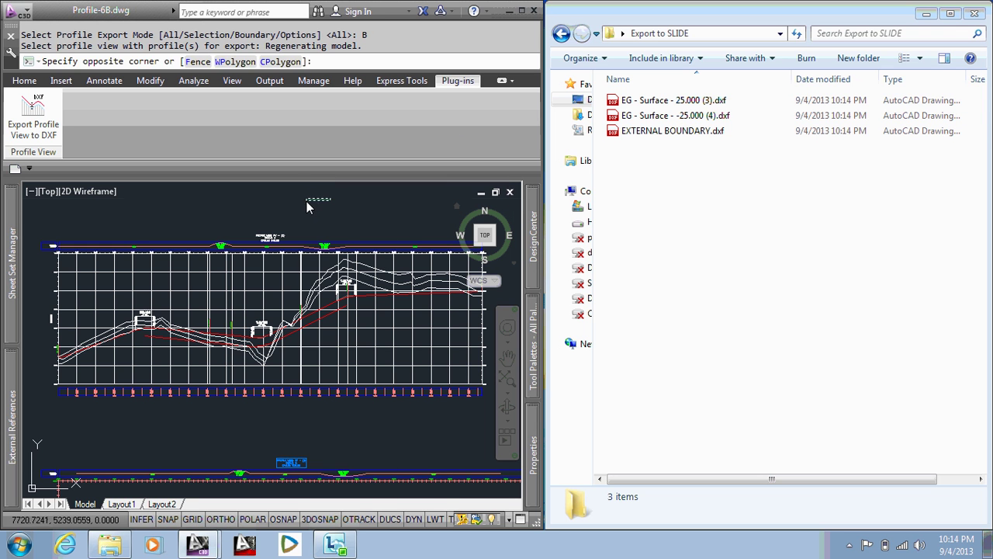
{"action": "left_click", "coordinate": [647, 134]}
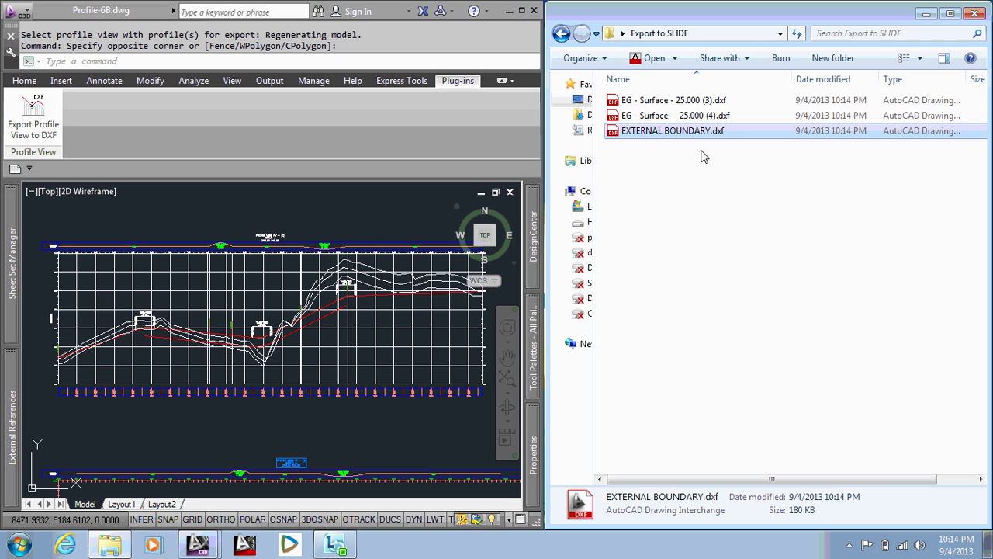
{"action": "left_click", "coordinate": [652, 100]}
{"action": "left_click", "coordinate": [662, 112]}
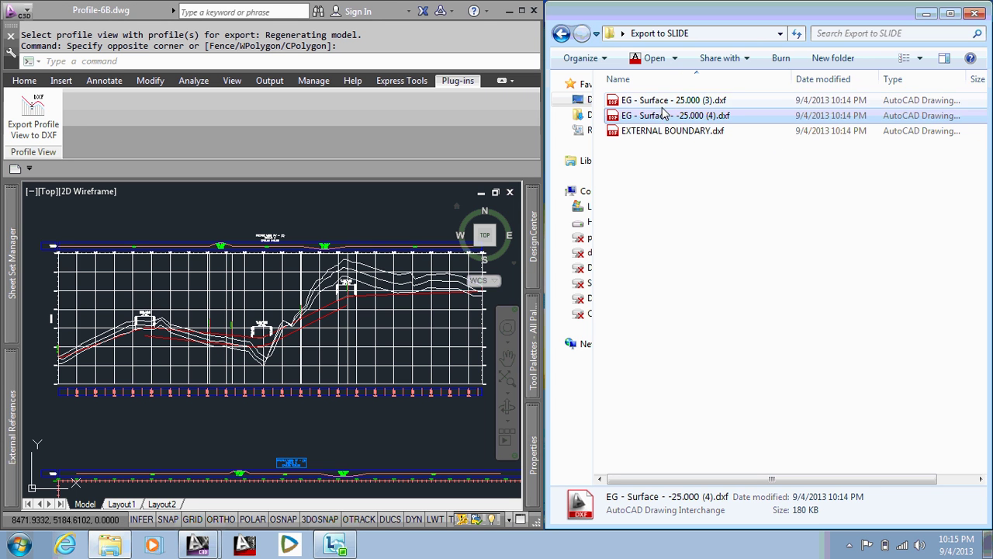
{"action": "left_click", "coordinate": [659, 101]}
{"action": "left_click", "coordinate": [659, 114]}
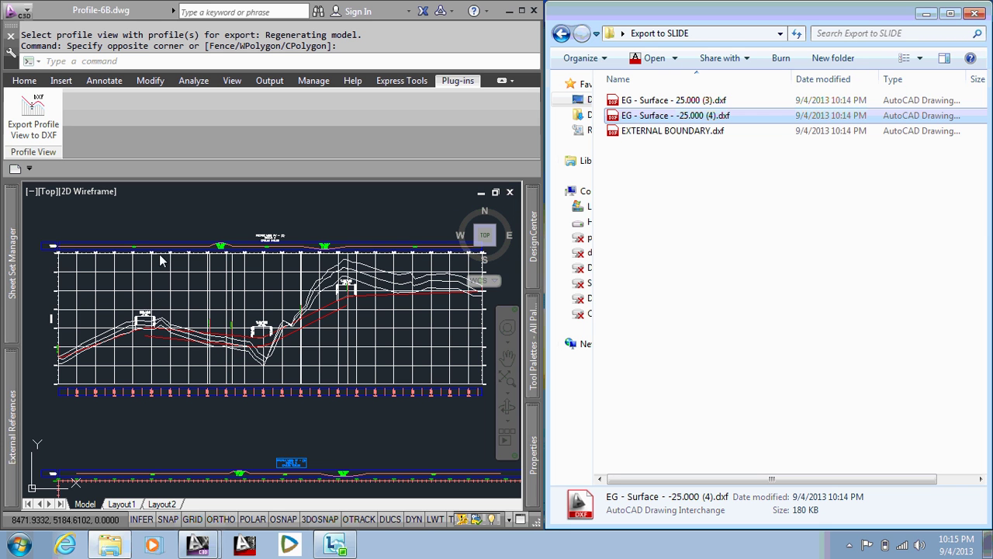
{"action": "left_click", "coordinate": [250, 206]}
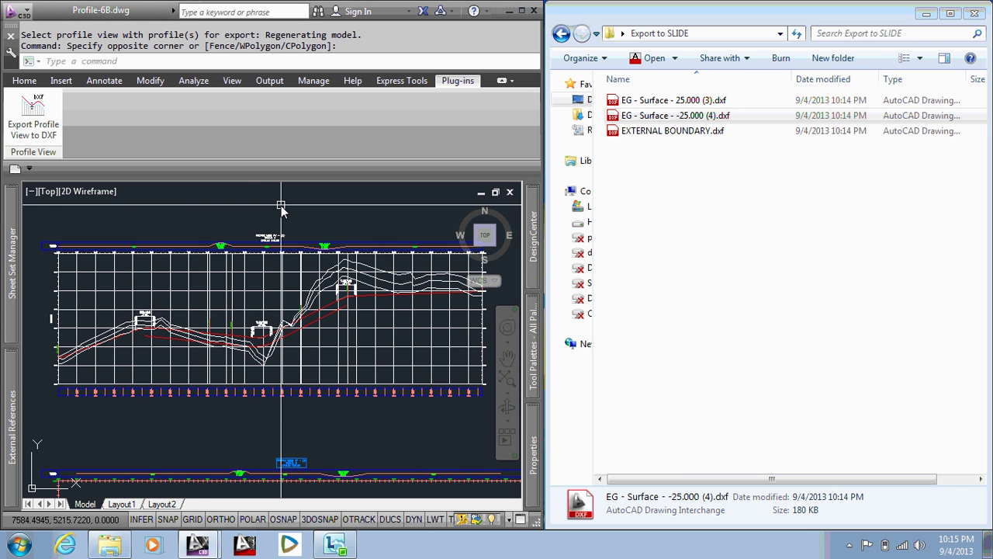